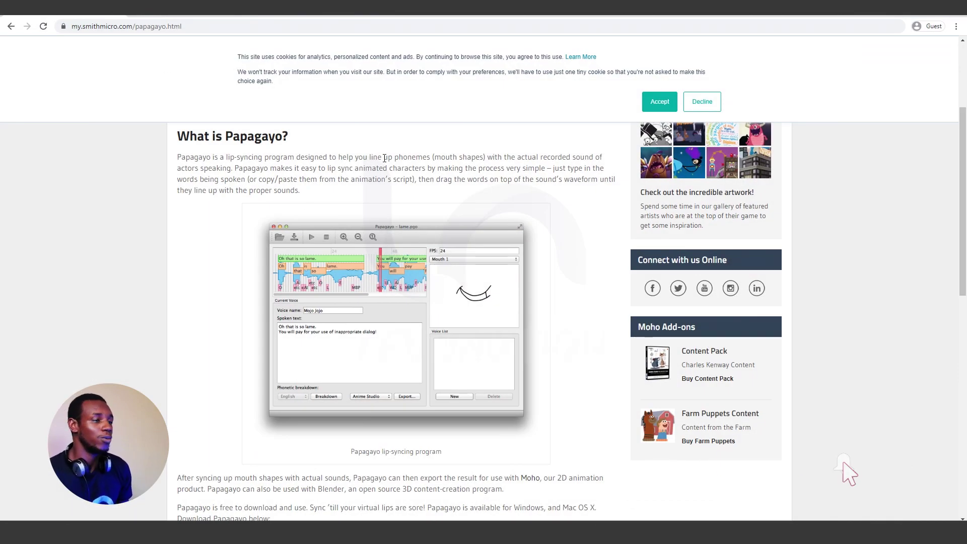
pyautogui.scroll(-2, 367, 203)
pyautogui.scroll(3, 461, 227)
pyautogui.scroll(-2, 461, 227)
pyautogui.scroll(-4, 462, 242)
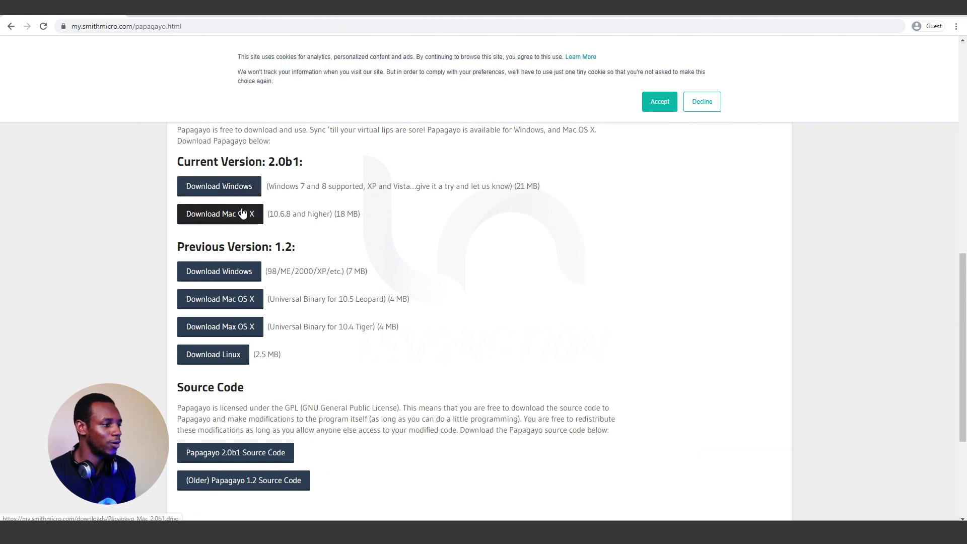
pyautogui.scroll(5, 424, 244)
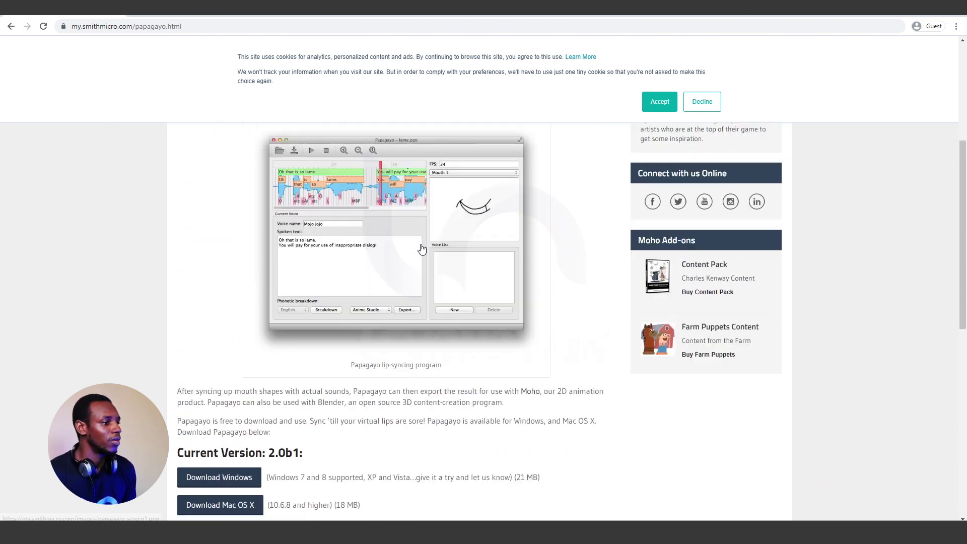
pyautogui.scroll(5, 242, 159)
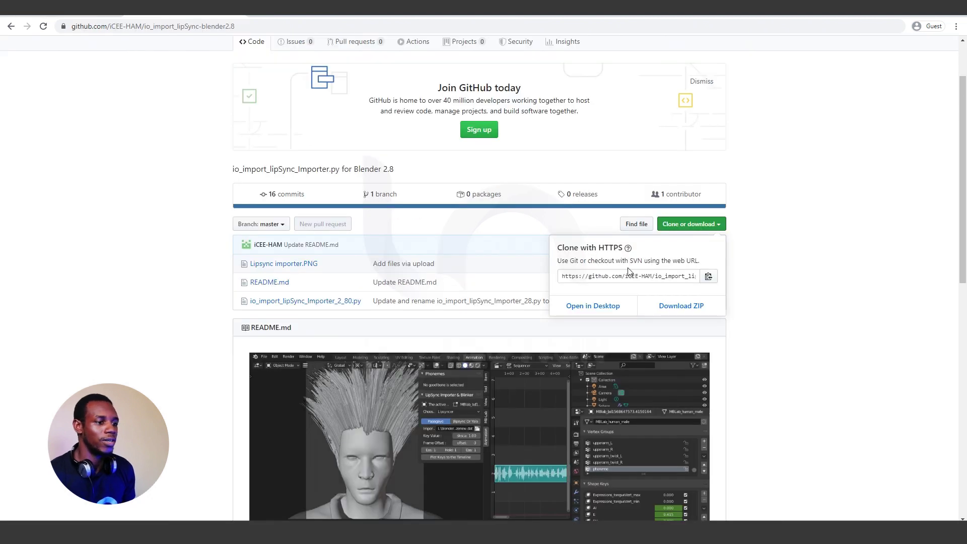
pyautogui.scroll(-3, 628, 272)
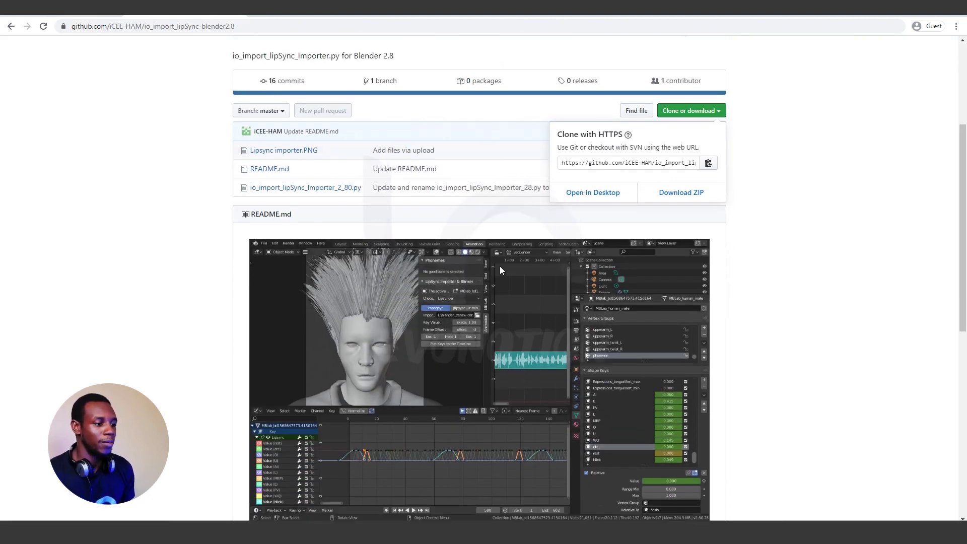
pyautogui.scroll(1, 523, 272)
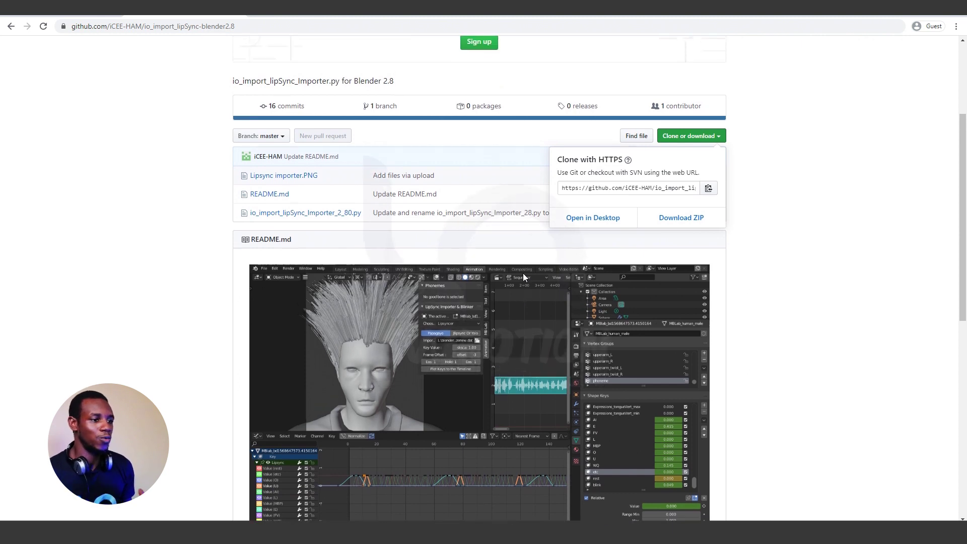
pyautogui.scroll(-1, 523, 273)
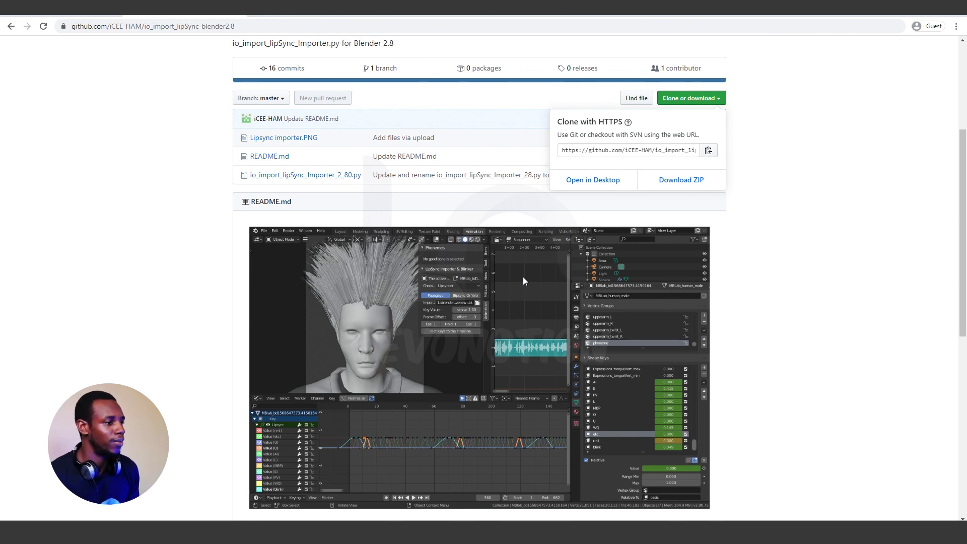
pyautogui.scroll(-1, 525, 277)
pyautogui.scroll(-1, 524, 277)
pyautogui.scroll(3, 547, 261)
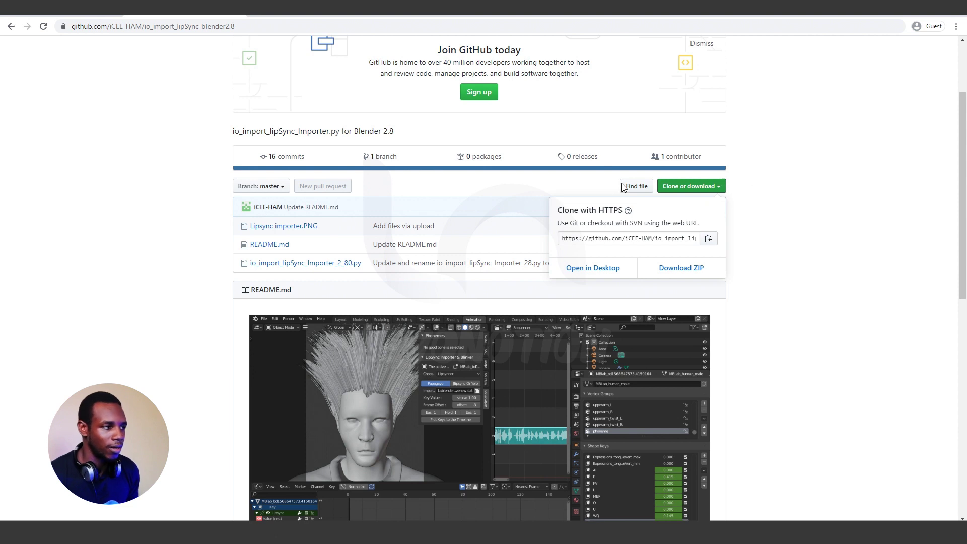
# Step: Reopen the repository's download options and download io_import_lipSync-blender2.8 as a ZIP
pyautogui.click(720, 191)
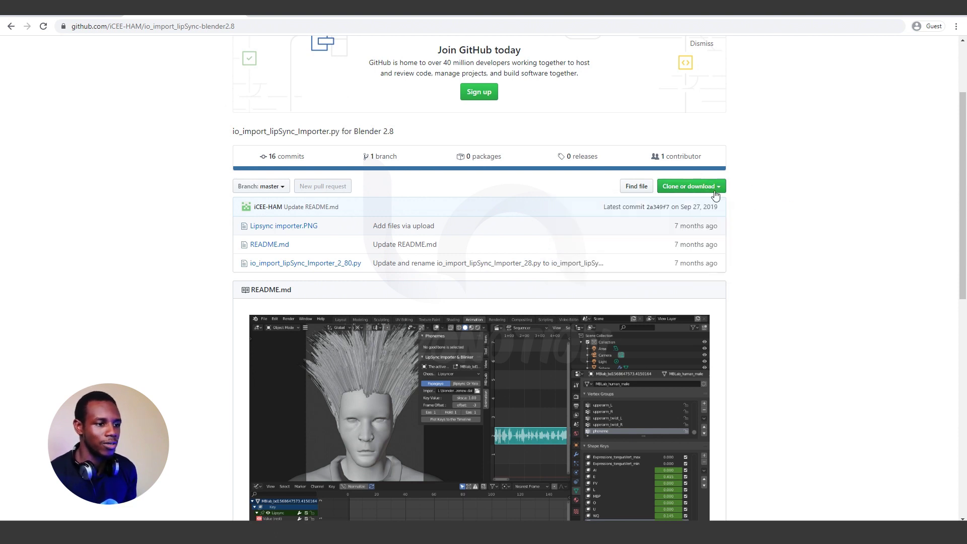
pyautogui.click(718, 189)
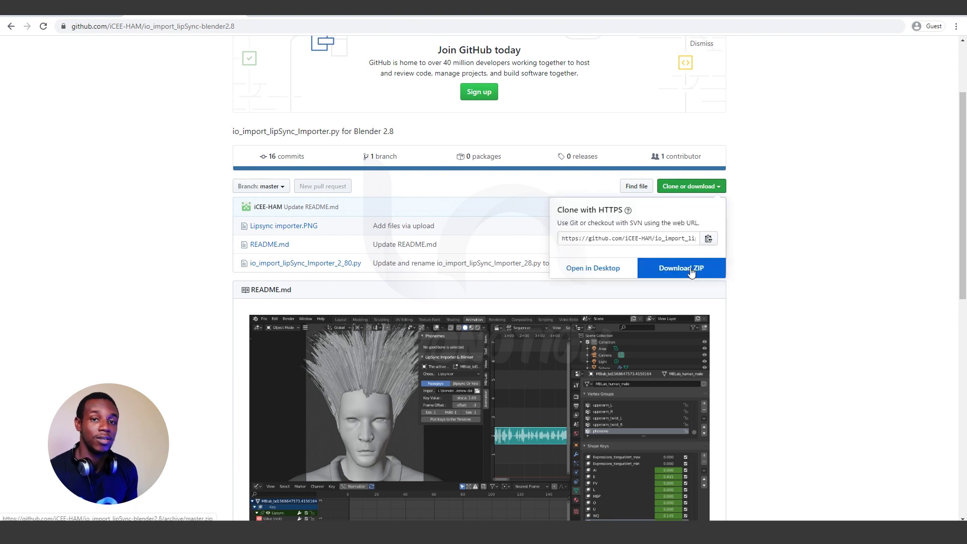
pyautogui.click(803, 235)
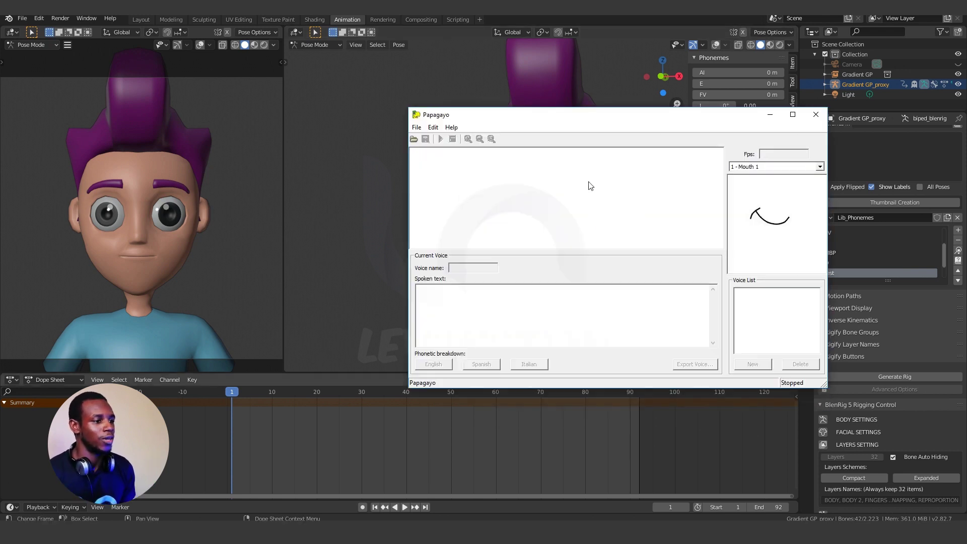
# Step: Open the recorded voice line in Papagayo via File > Open
pyautogui.moveTo(532, 118); pyautogui.dragTo(480, 107)
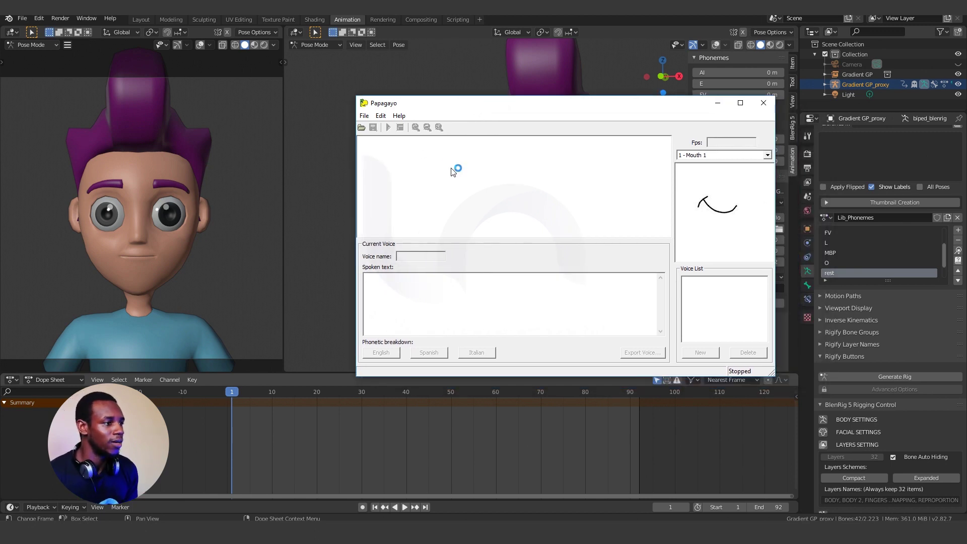
pyautogui.click(364, 116)
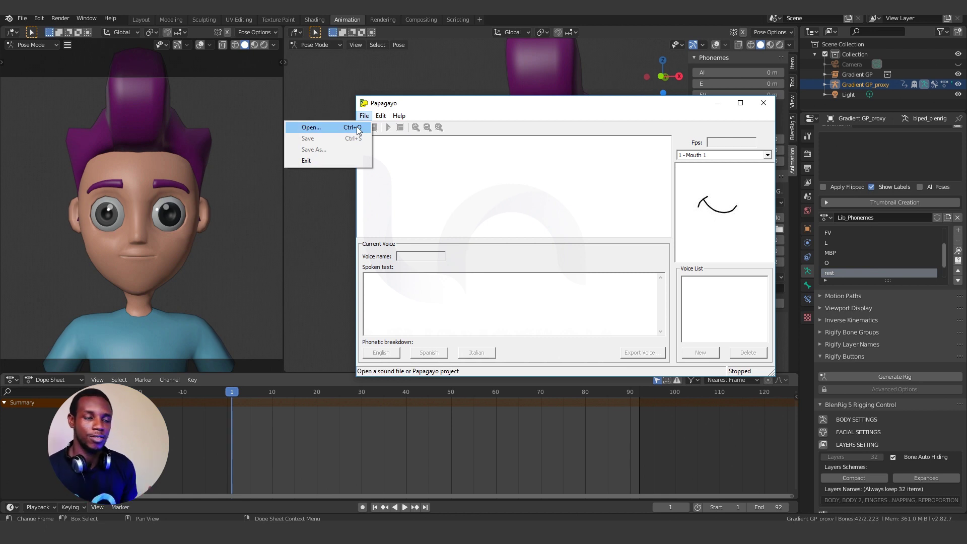
pyautogui.click(356, 129)
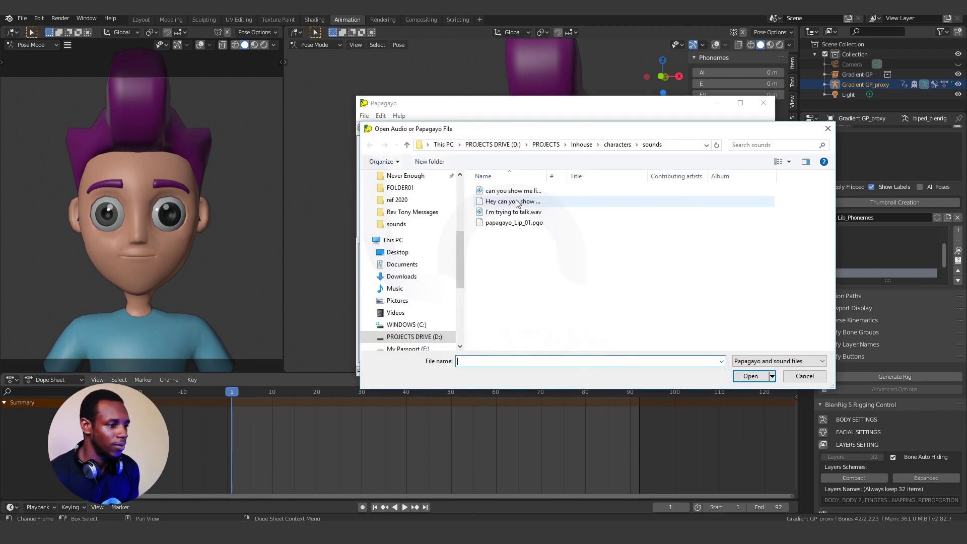
pyautogui.doubleClick(516, 193)
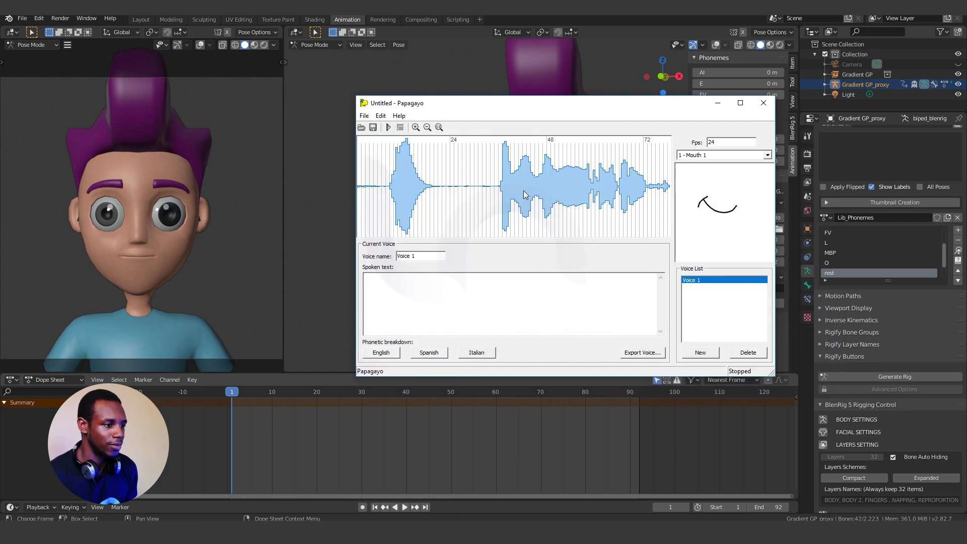
# Step: Play back the loaded voice line and move the window higher
pyautogui.moveTo(442, 104); pyautogui.dragTo(403, 93)
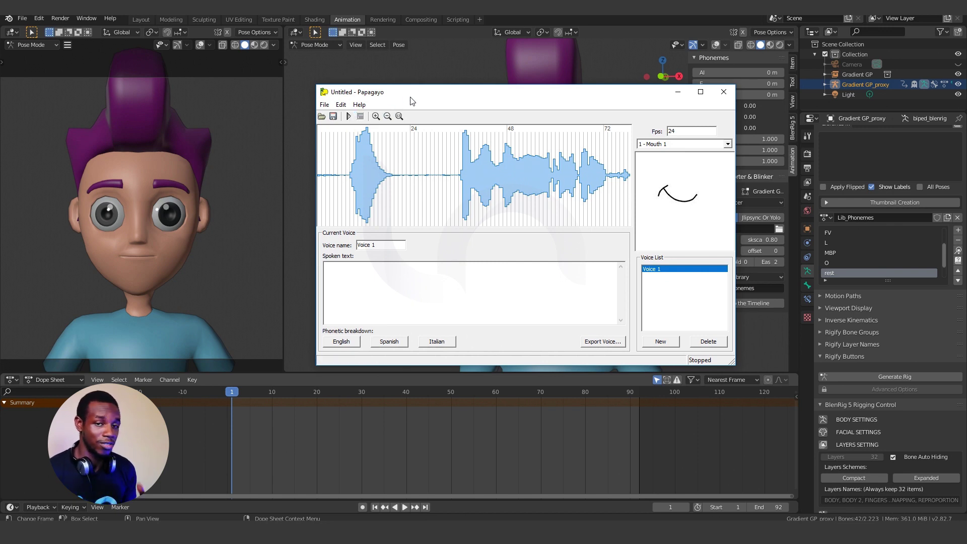
pyautogui.click(349, 117)
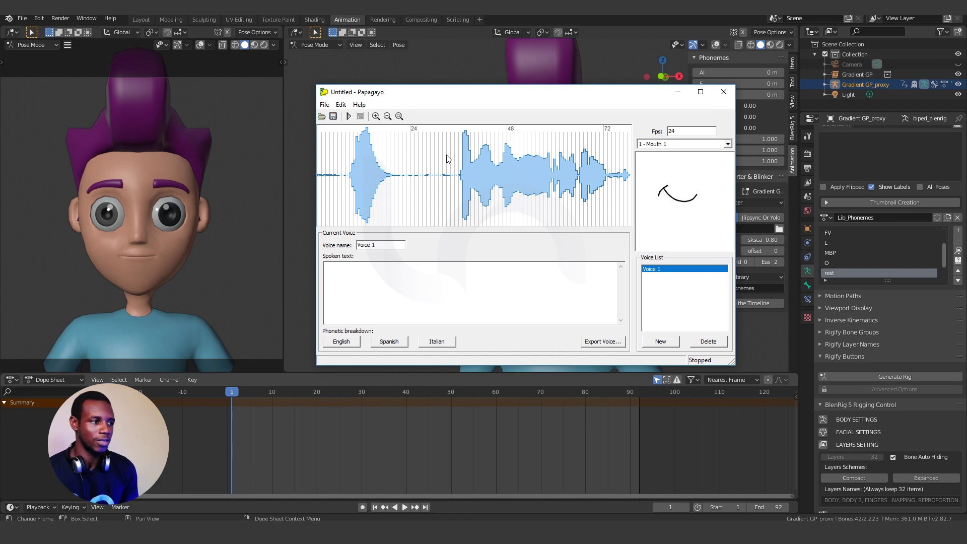
pyautogui.moveTo(478, 96); pyautogui.dragTo(449, 74)
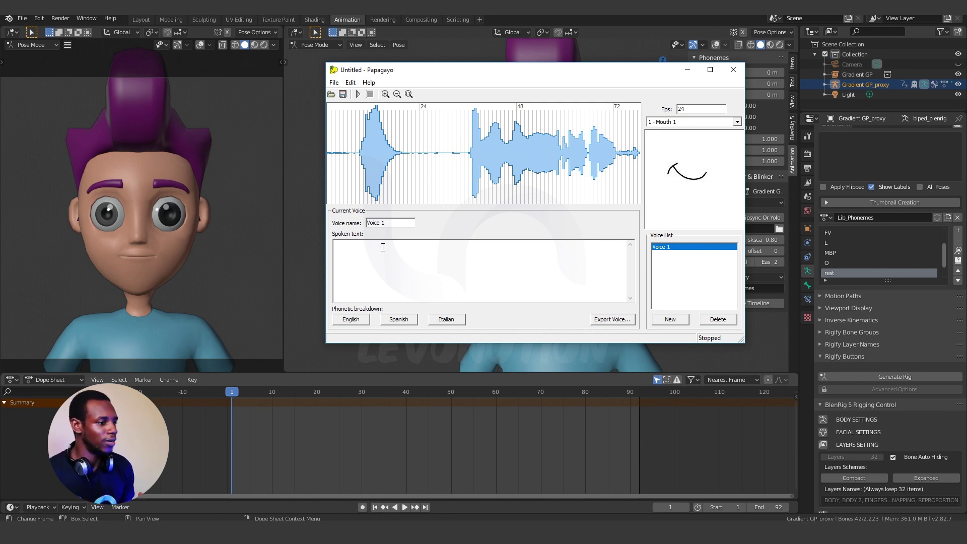
pyautogui.write('Hey, can you show me how to lip sync')
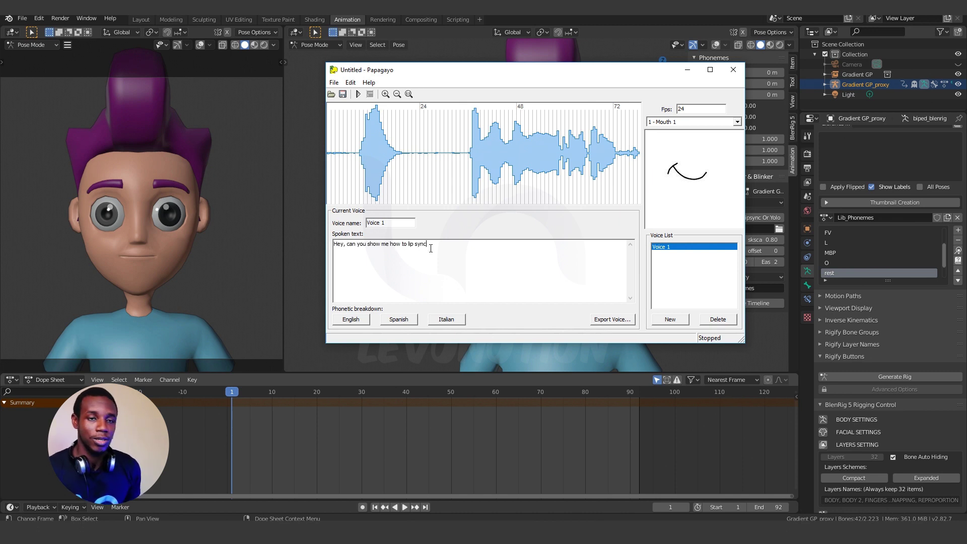
# Step: Break the spoken text after 'Hey' so 'can you show me how to lip sync' is line two
pyautogui.click(344, 243)
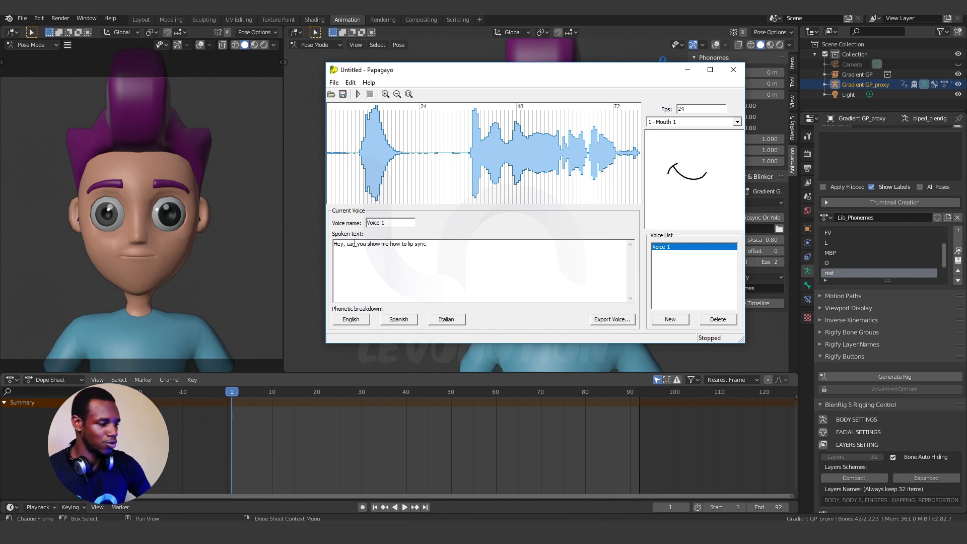
pyautogui.press('BackSpace')
pyautogui.press('BackSpace')
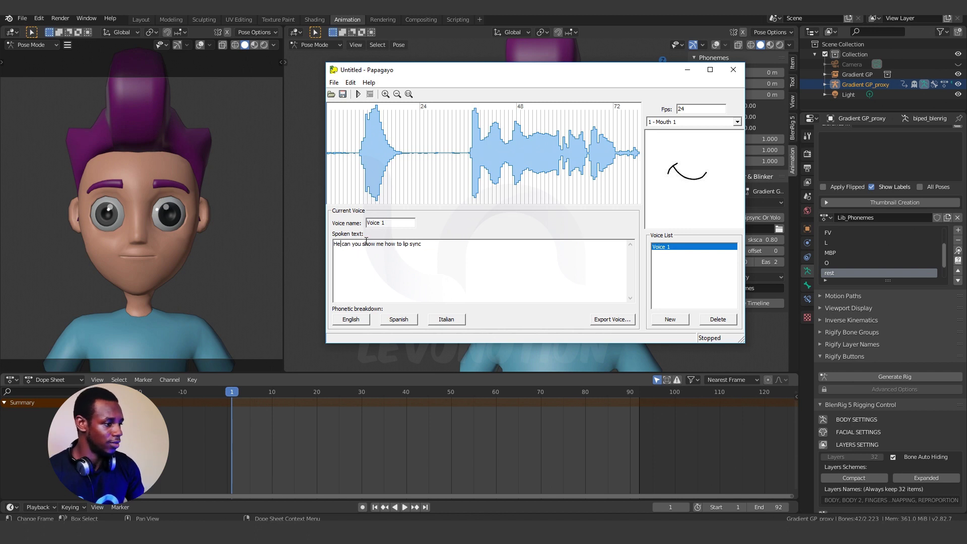
pyautogui.press('Return')
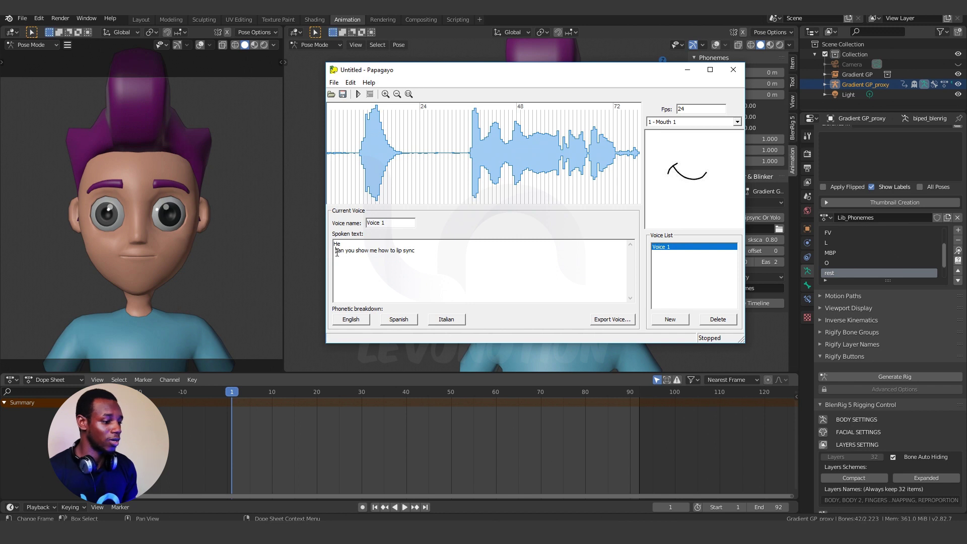
pyautogui.press('Delete')
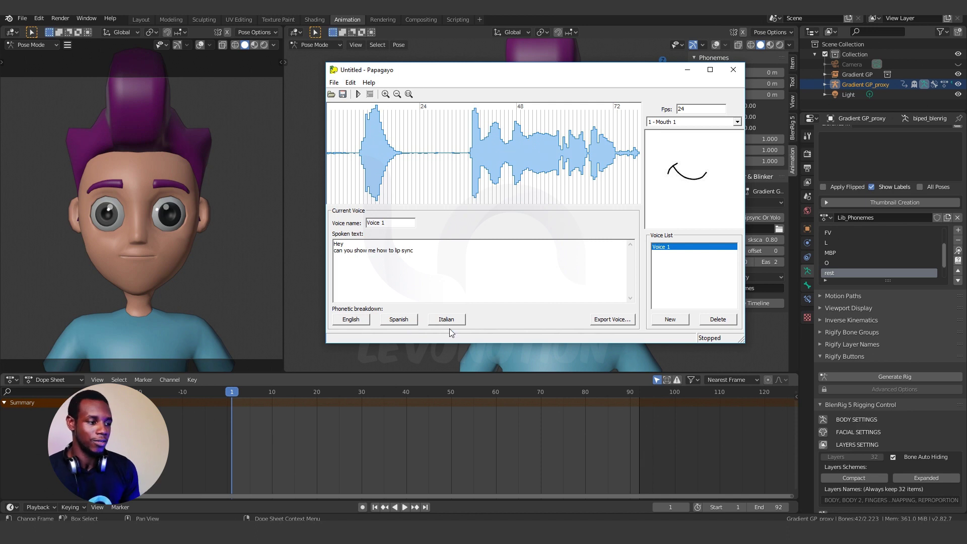
# Step: Break the text into English phonemes and drag the second phrase's start to the second burst
pyautogui.click(360, 321)
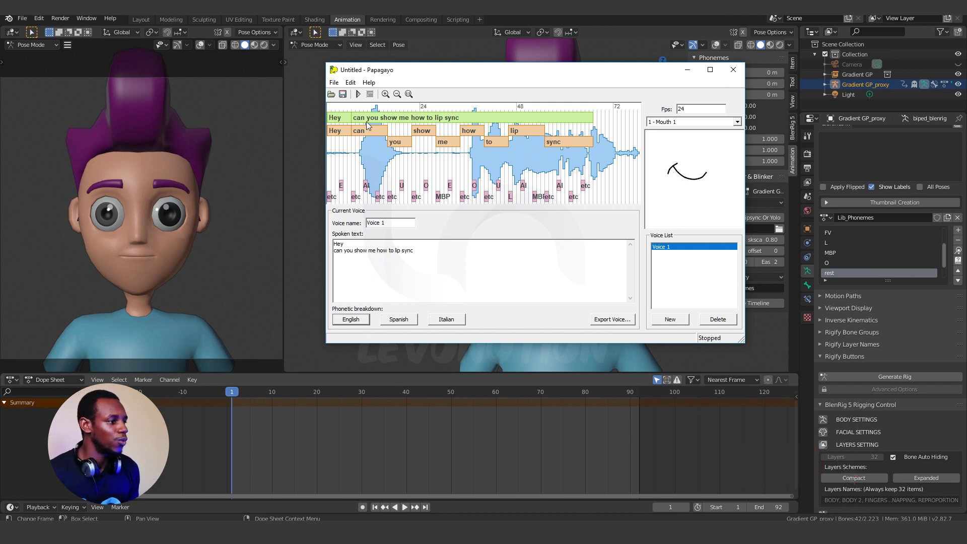
pyautogui.moveTo(367, 125); pyautogui.dragTo(359, 120)
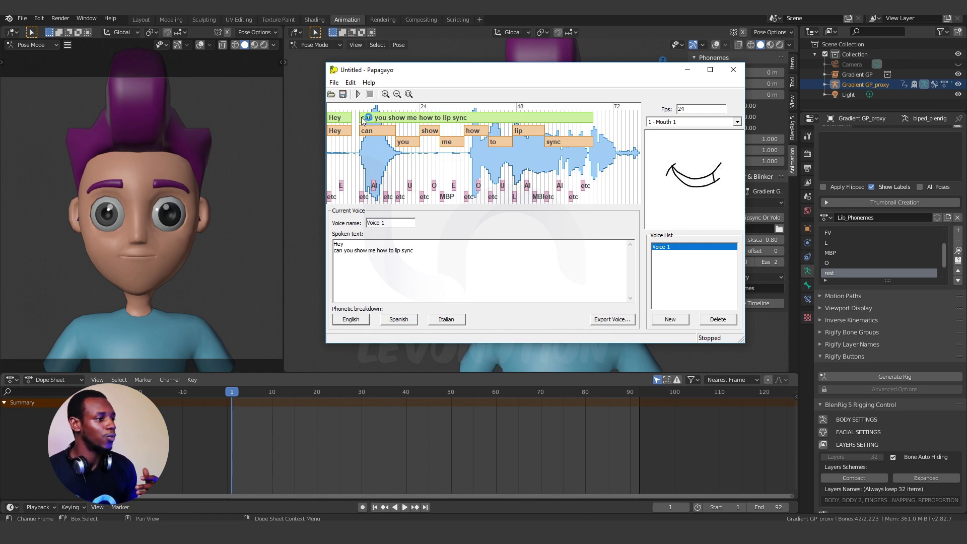
pyautogui.moveTo(363, 120); pyautogui.dragTo(382, 122)
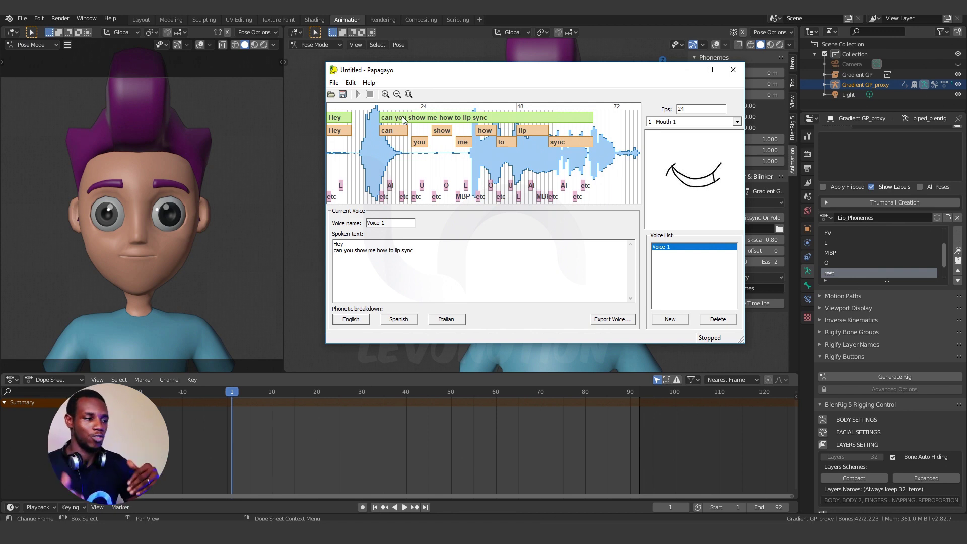
pyautogui.moveTo(384, 121)
pyautogui.mouseDown()
pyautogui.moveTo(469, 131)
pyautogui.moveTo(476, 119)
pyautogui.moveTo(479, 128)
pyautogui.mouseUp()
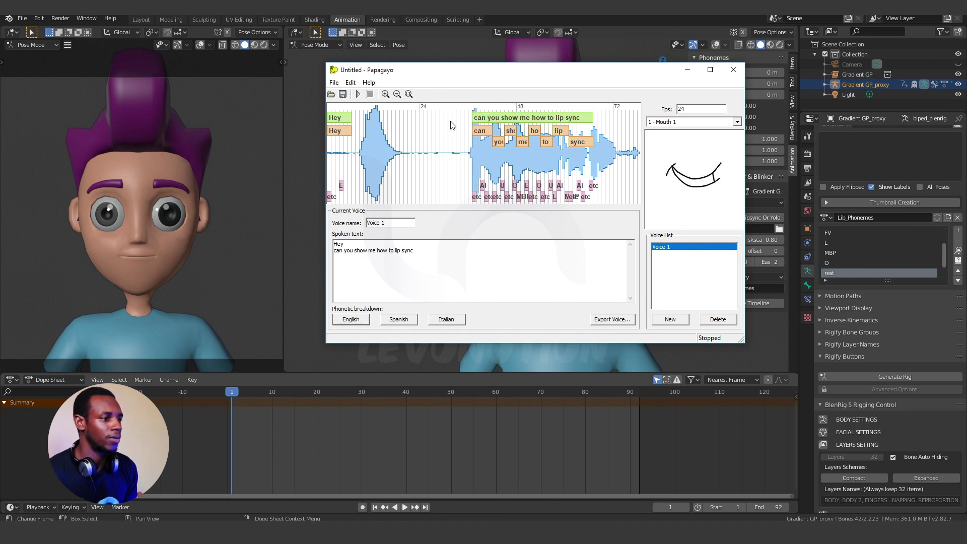
# Step: Stretch the second phrase to the speech end and place 'Hey' over the first burst
pyautogui.moveTo(479, 128); pyautogui.dragTo(462, 130)
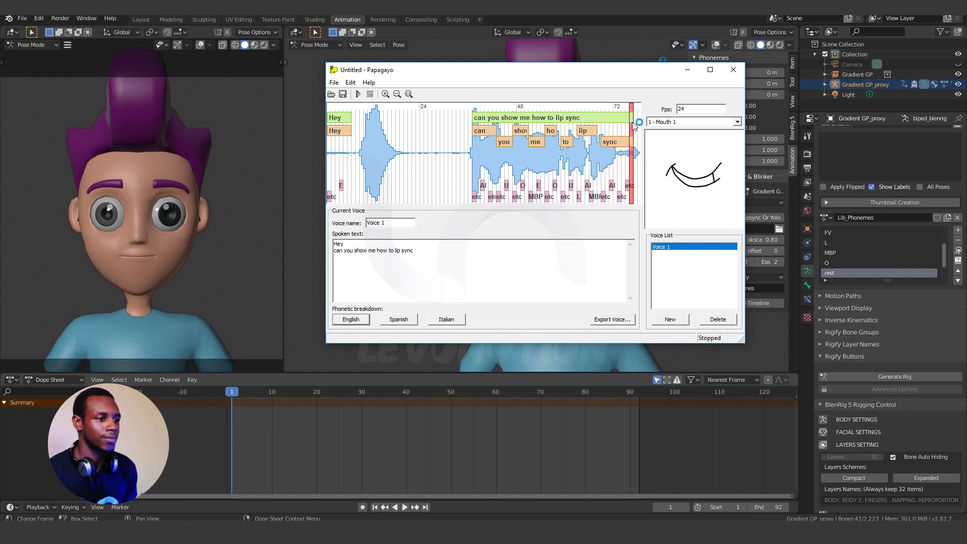
pyautogui.moveTo(592, 119); pyautogui.dragTo(632, 122)
pyautogui.moveTo(500, 124)
pyautogui.mouseDown()
pyautogui.moveTo(596, 132)
pyautogui.moveTo(354, 141)
pyautogui.mouseUp()
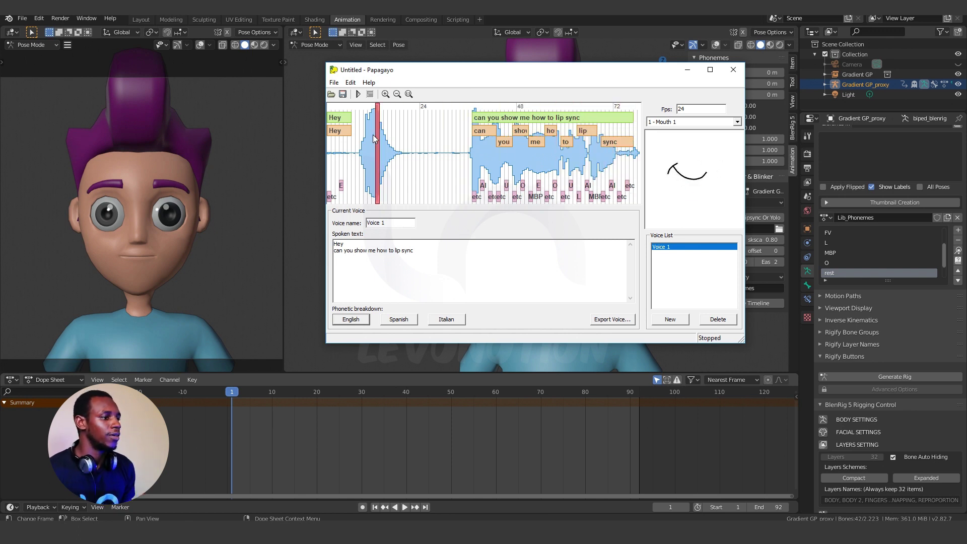
pyautogui.moveTo(327, 118); pyautogui.dragTo(416, 123)
pyautogui.click(347, 129)
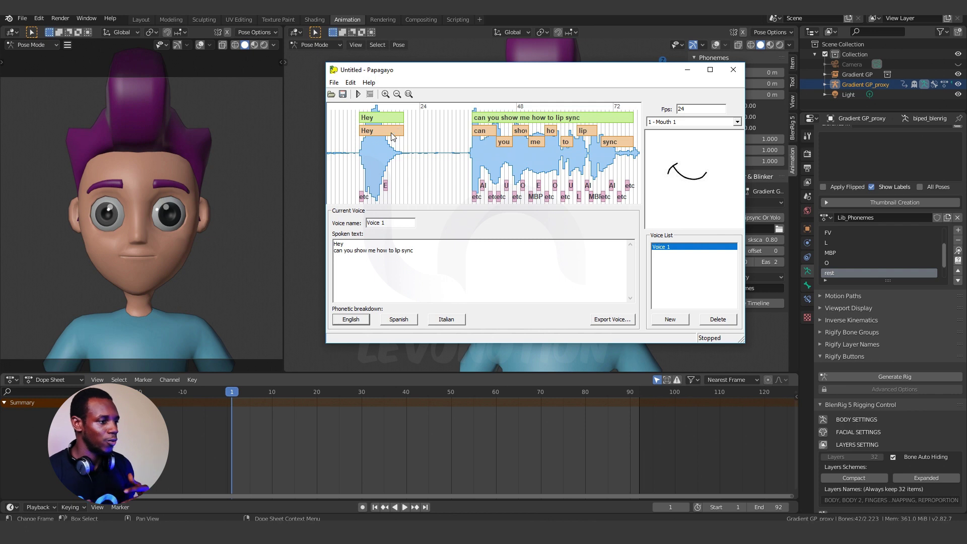
# Step: Replay the 'Hey' phrase and the word 'can' to check their mouth shapes
pyautogui.click(390, 132)
pyautogui.click(391, 131)
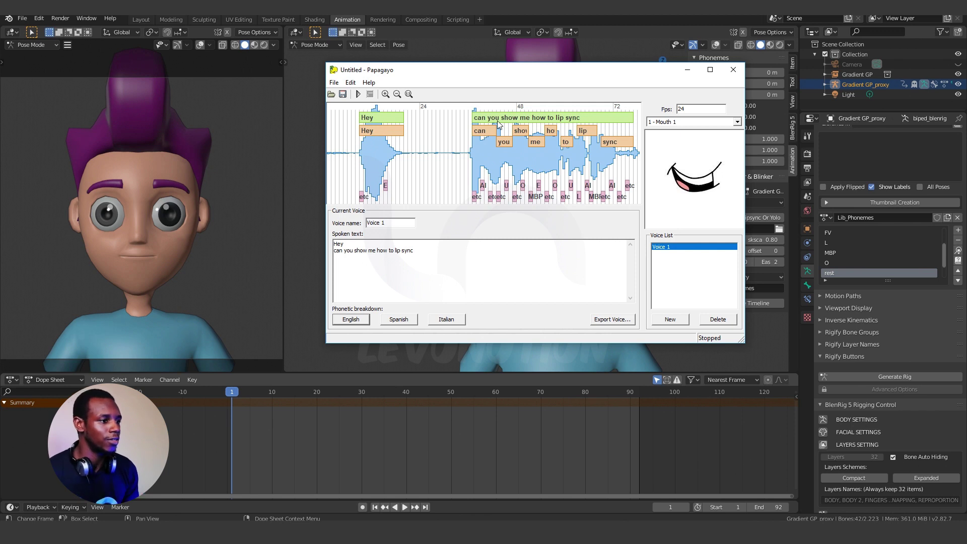
pyautogui.click(484, 132)
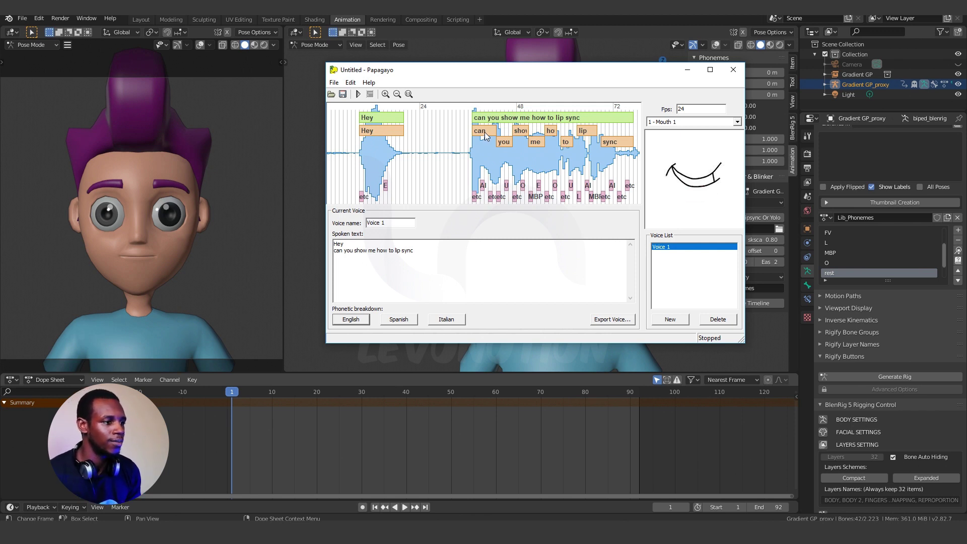
pyautogui.click(484, 132)
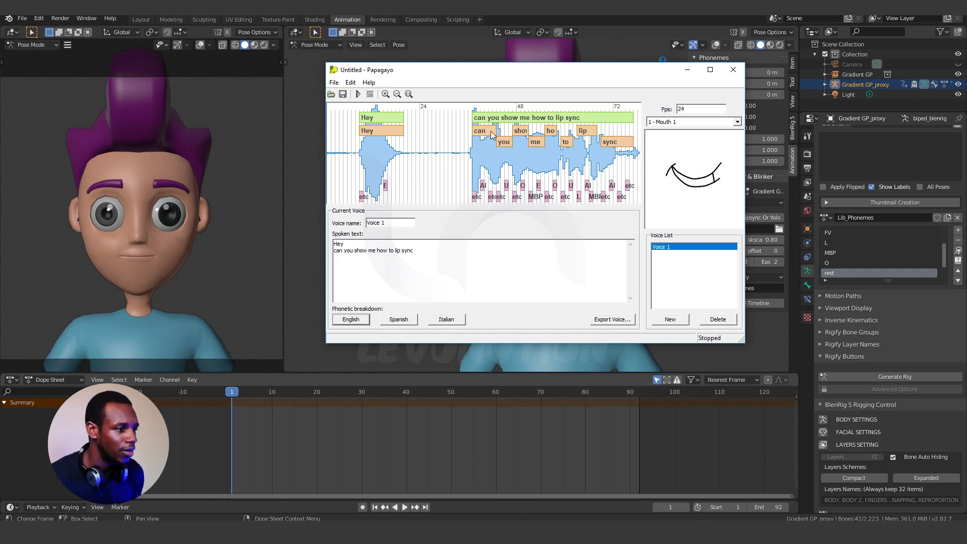
# Step: Shorten 'can' to fit its sound and start 'you' earlier, previewing each
pyautogui.moveTo(494, 130); pyautogui.dragTo(483, 132)
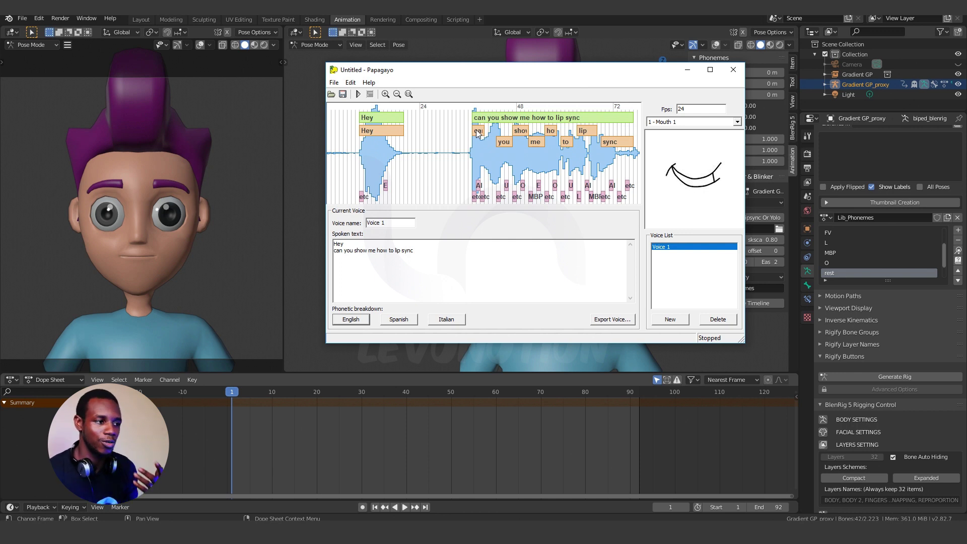
pyautogui.click(482, 132)
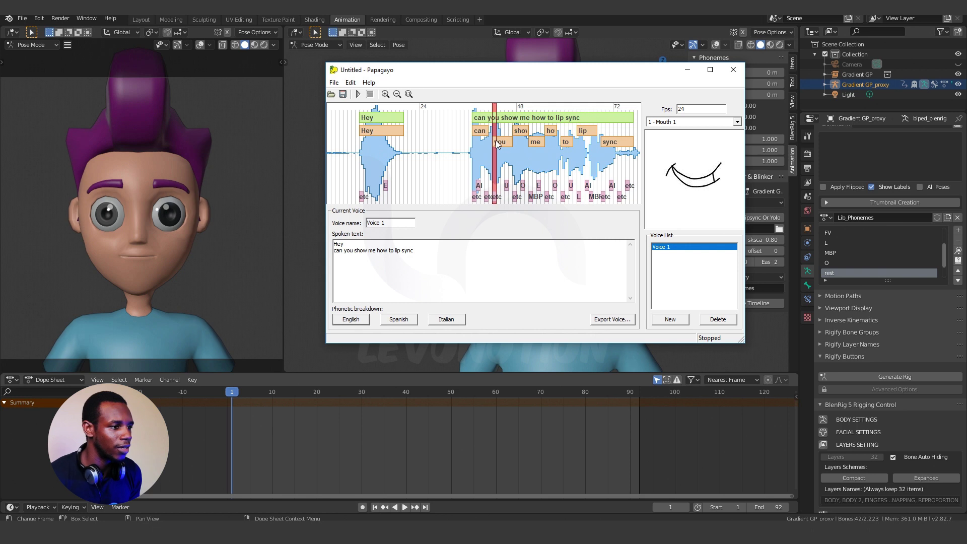
pyautogui.moveTo(498, 144); pyautogui.dragTo(489, 144)
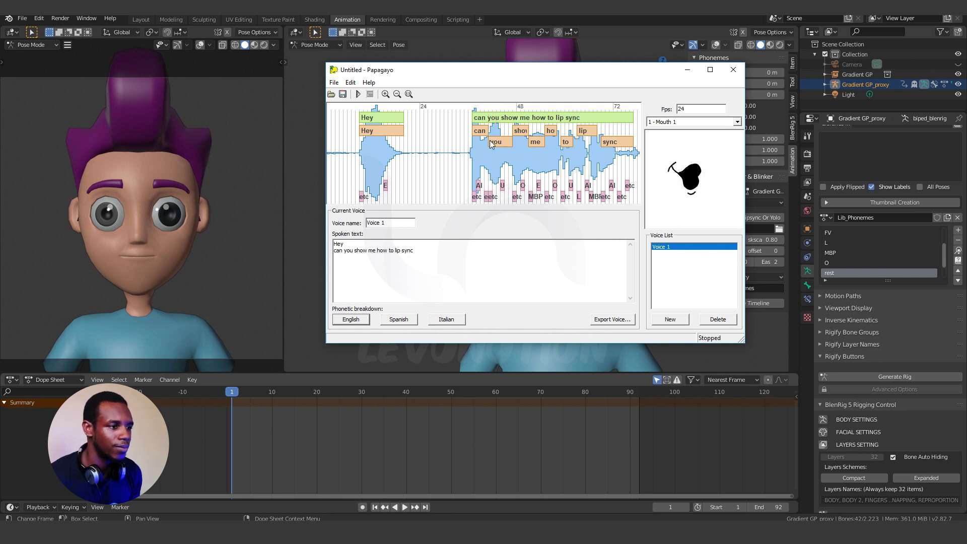
pyautogui.click(490, 143)
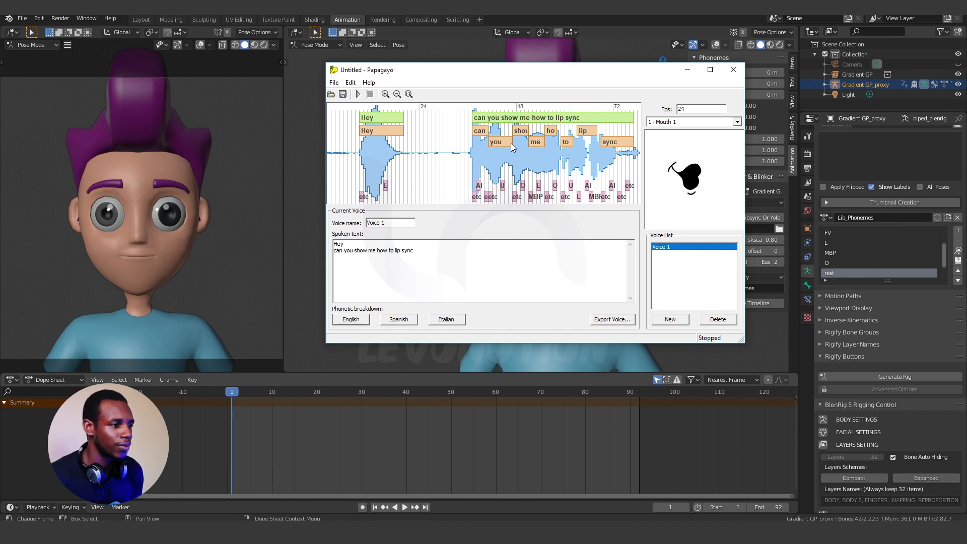
# Step: Trim the end of 'you', move 'show' next to it and shorten its end
pyautogui.moveTo(510, 142); pyautogui.dragTo(498, 145)
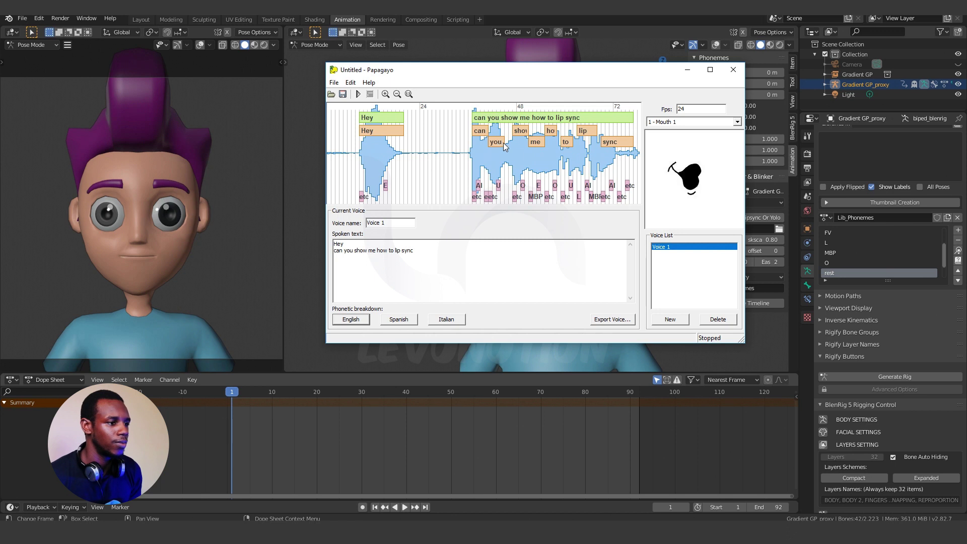
pyautogui.moveTo(503, 142); pyautogui.dragTo(495, 143)
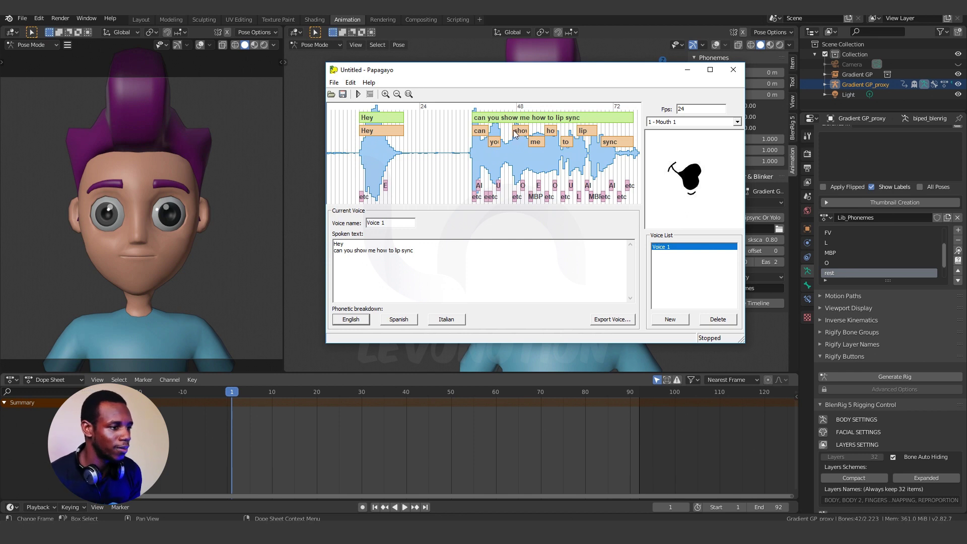
pyautogui.moveTo(514, 134); pyautogui.dragTo(505, 135)
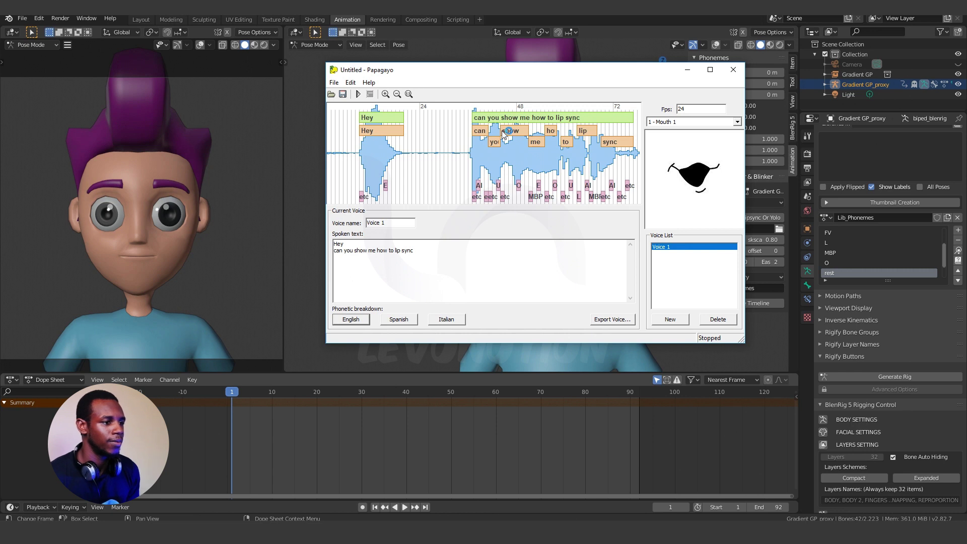
pyautogui.click(529, 127)
pyautogui.moveTo(528, 130); pyautogui.dragTo(515, 131)
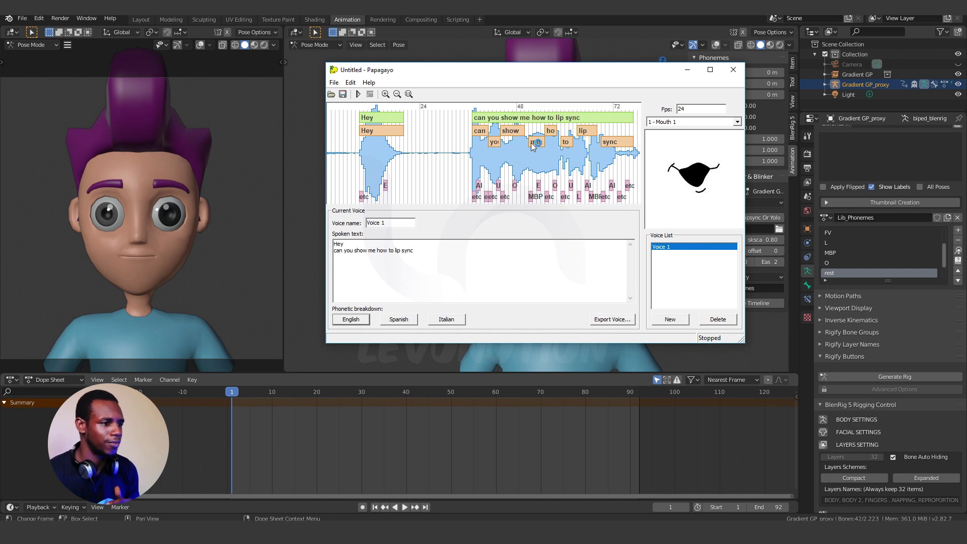
# Step: Start 'me' earlier, shorten its end, and extend 'how' at both ends
pyautogui.moveTo(529, 142); pyautogui.dragTo(527, 141)
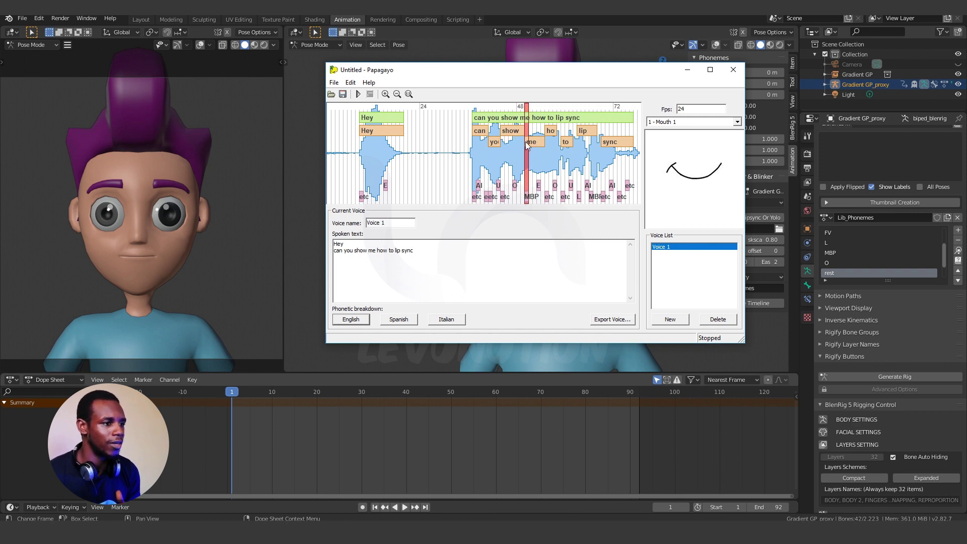
pyautogui.click(530, 141)
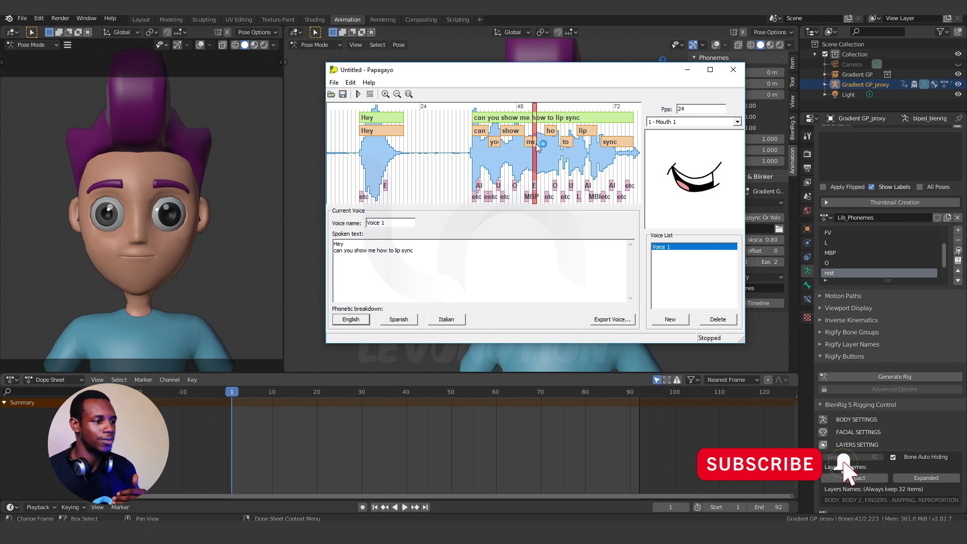
pyautogui.moveTo(542, 147); pyautogui.dragTo(531, 144)
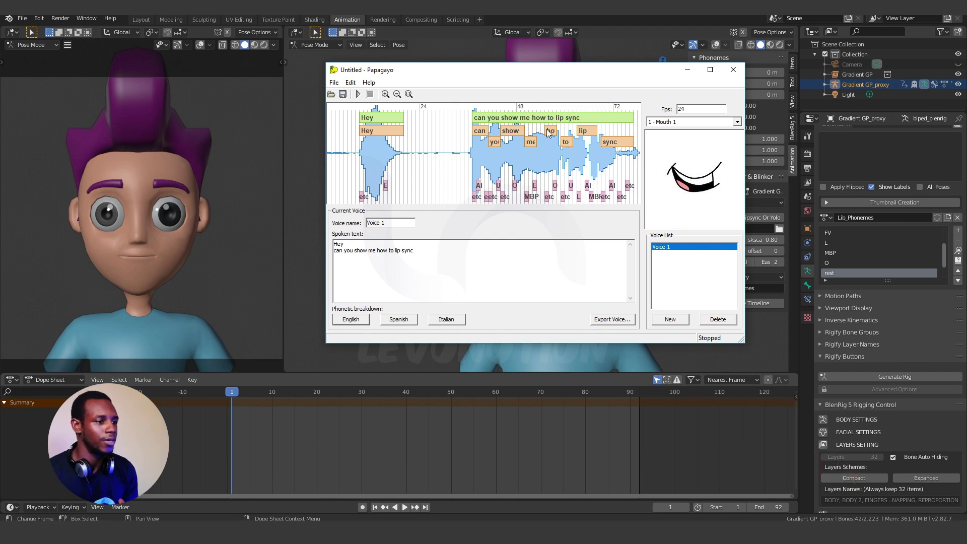
pyautogui.moveTo(546, 134); pyautogui.dragTo(544, 135)
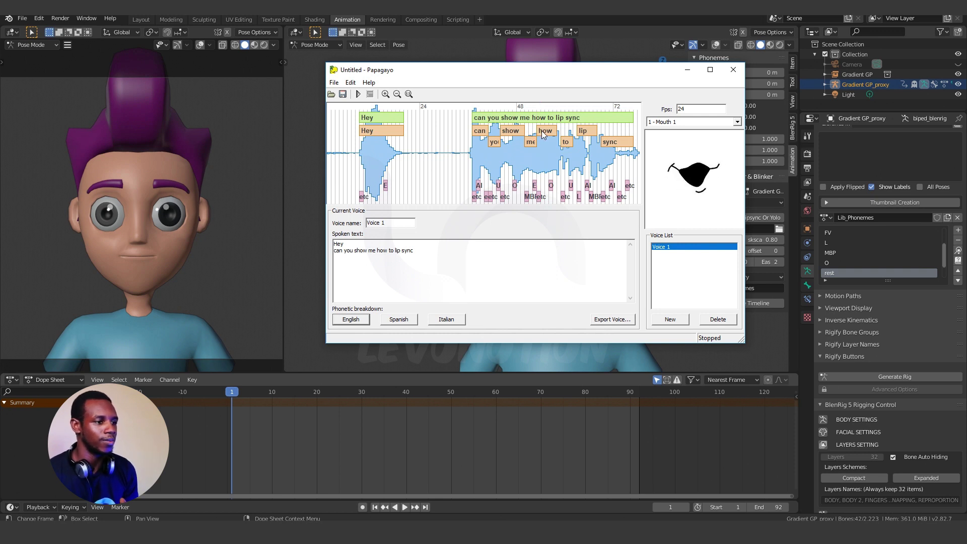
pyautogui.moveTo(542, 134); pyautogui.dragTo(549, 135)
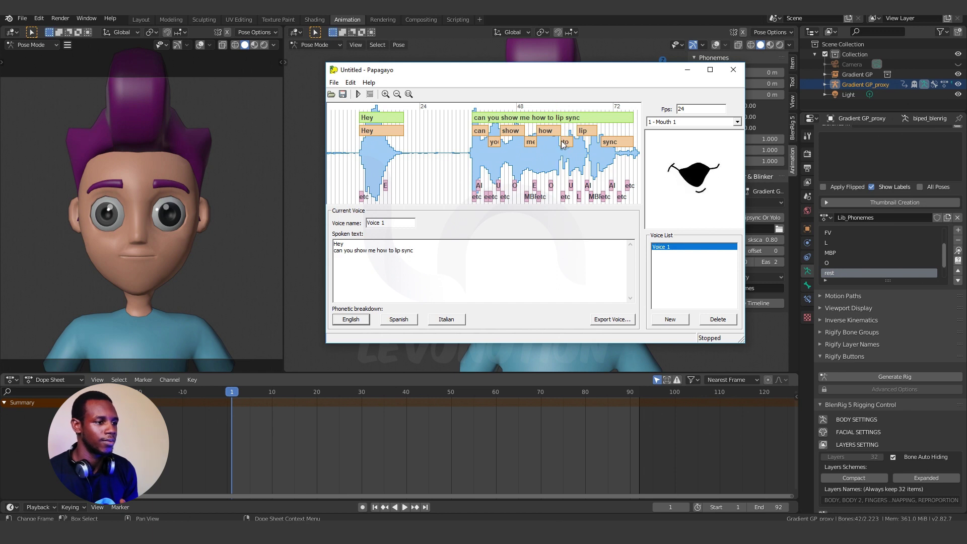
# Step: Replay the words 'to' and 'lip' to check their timing
pyautogui.click(562, 143)
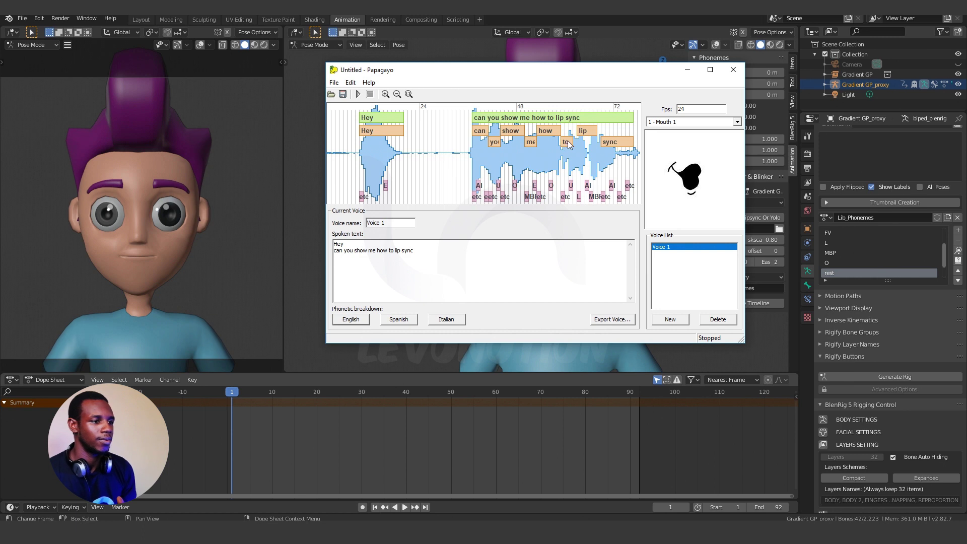
pyautogui.click(568, 144)
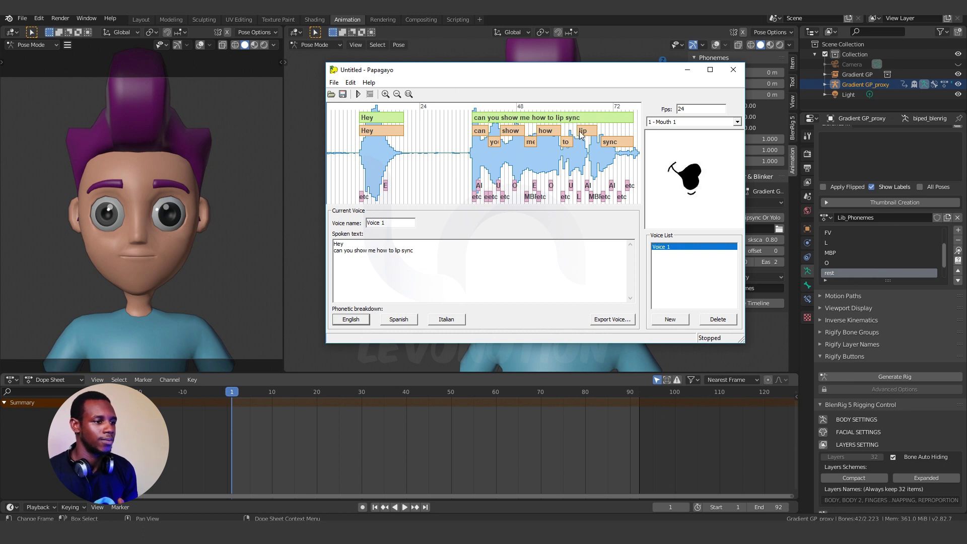
pyautogui.click(577, 130)
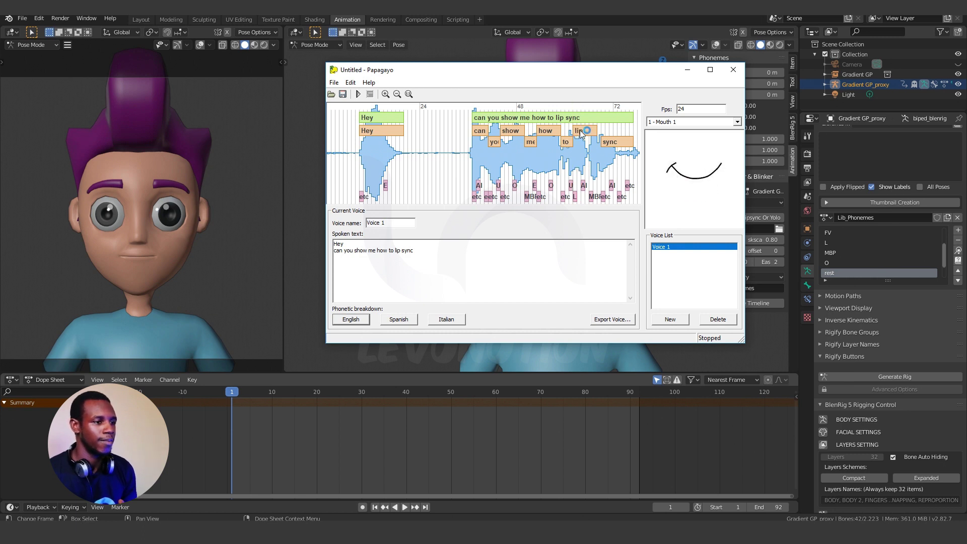
pyautogui.click(580, 130)
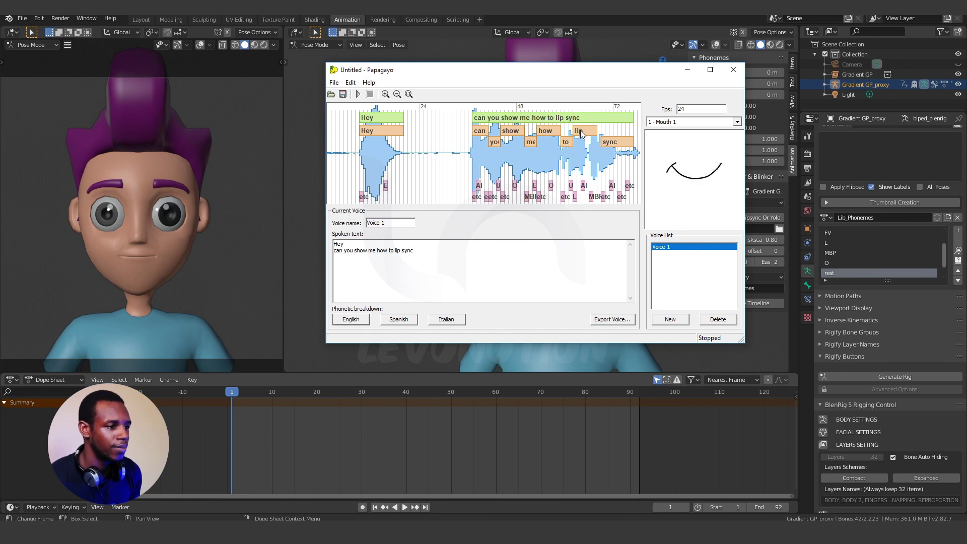
pyautogui.click(580, 130)
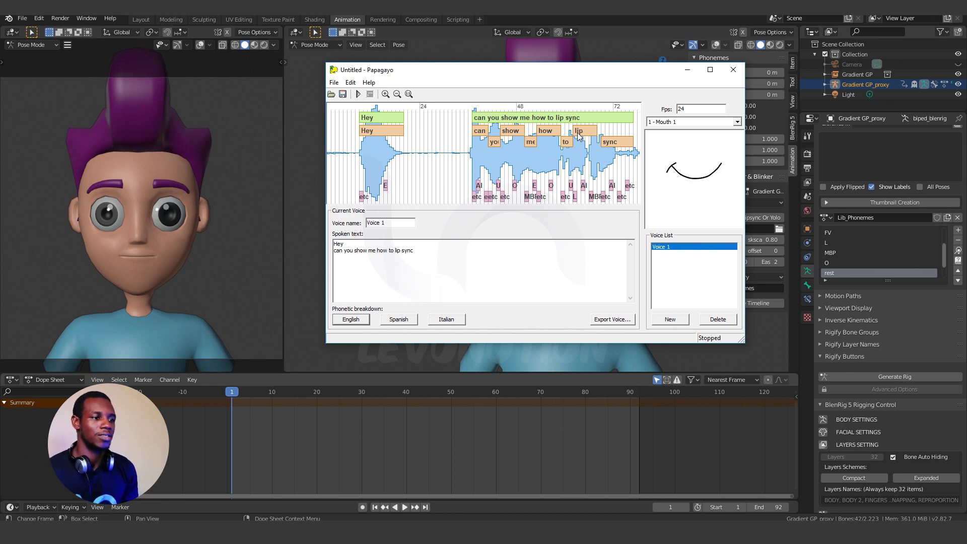
pyautogui.click(580, 134)
pyautogui.click(579, 134)
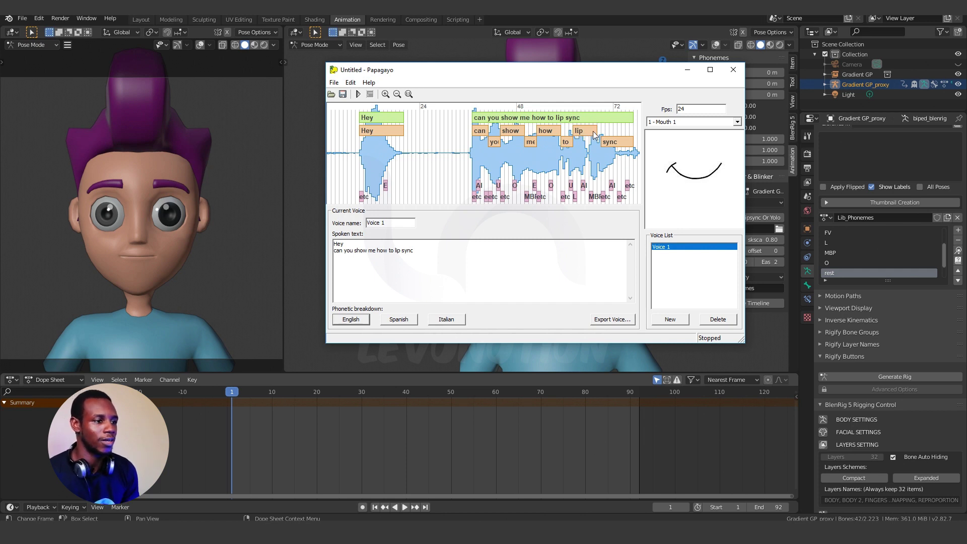
# Step: Scrub the audio around 'lip' and start 'sync' earlier
pyautogui.moveTo(594, 135); pyautogui.dragTo(578, 133)
pyautogui.click(579, 130)
pyautogui.click(579, 131)
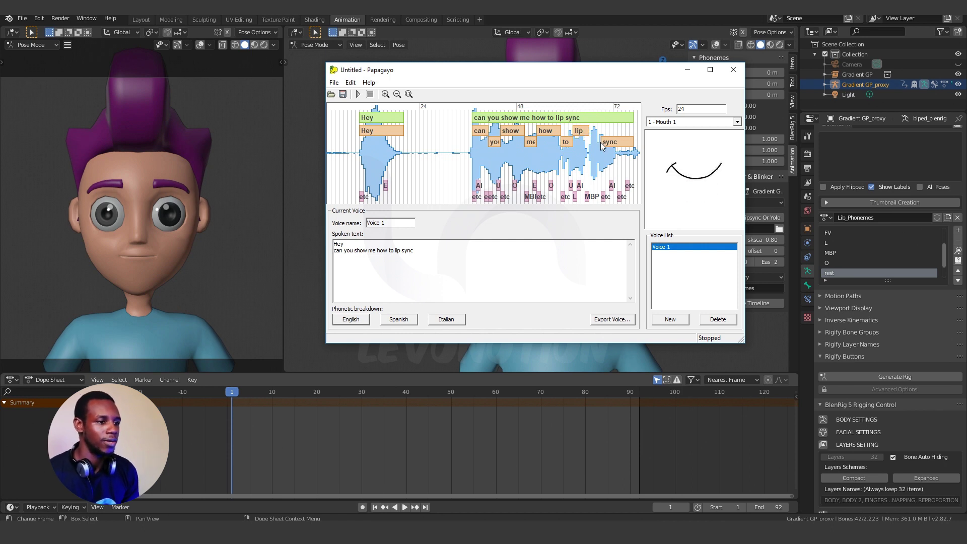
pyautogui.moveTo(602, 146); pyautogui.dragTo(590, 143)
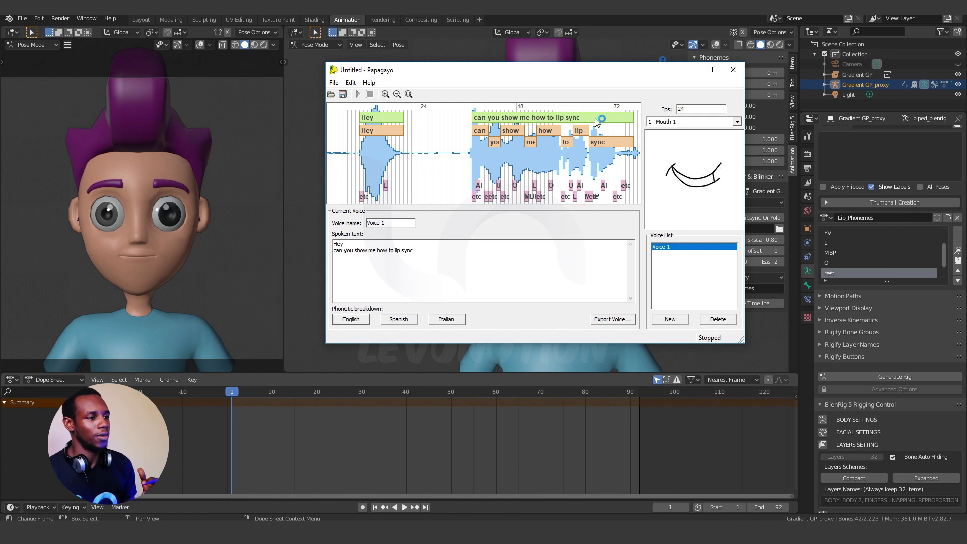
# Step: Scrub to the end of the audio and preview the phrase's mouth shapes
pyautogui.click(634, 119)
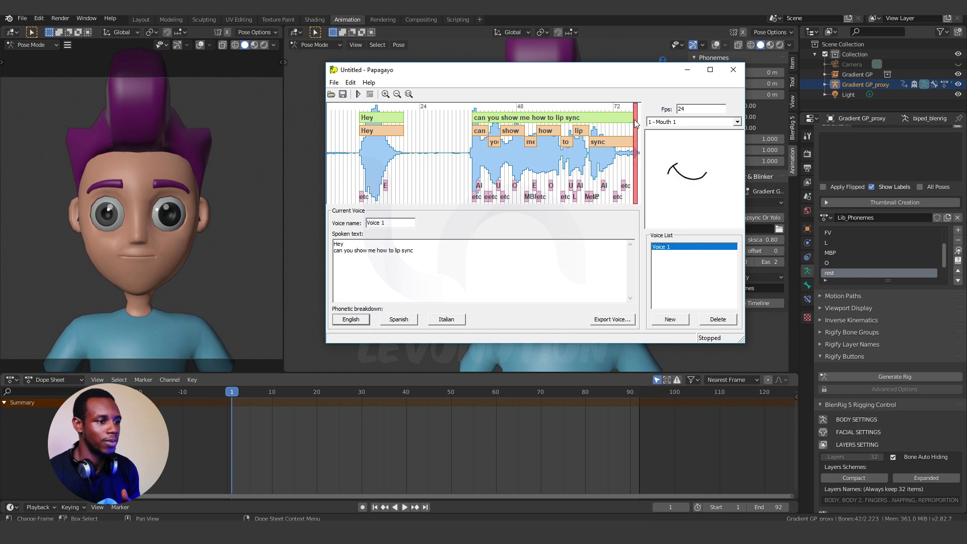
pyautogui.moveTo(637, 124); pyautogui.dragTo(639, 119)
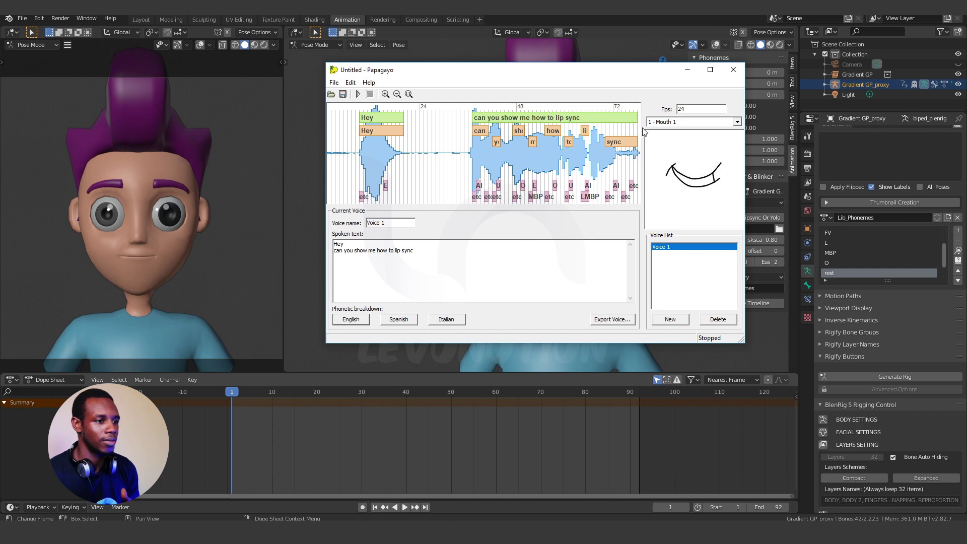
pyautogui.click(632, 115)
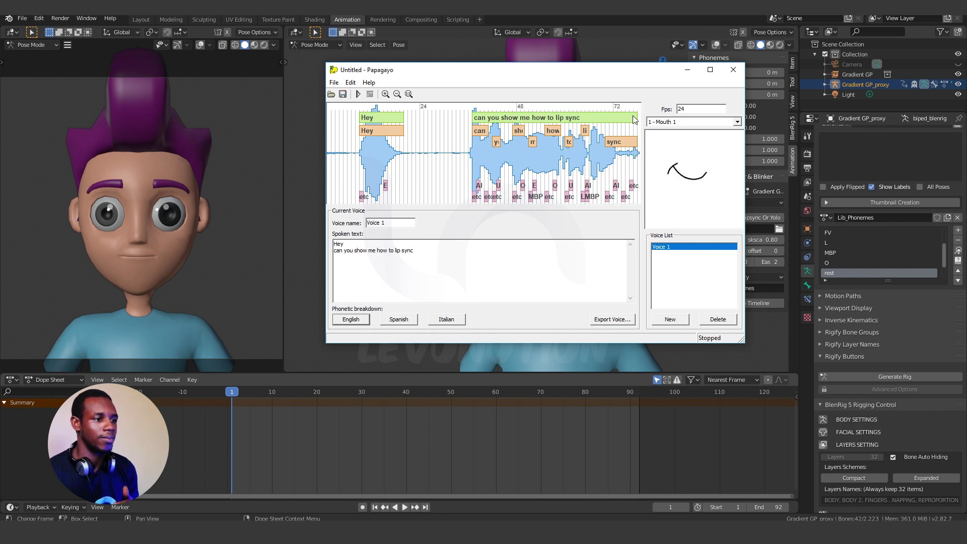
pyautogui.click(632, 116)
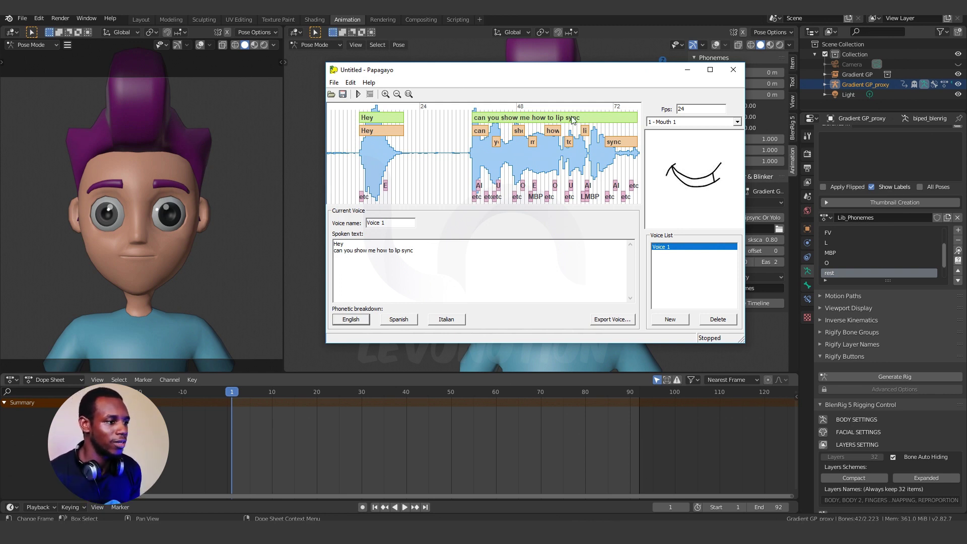
# Step: Select the second phrase, shift its words to match the audio, and review the timing
pyautogui.click(513, 118)
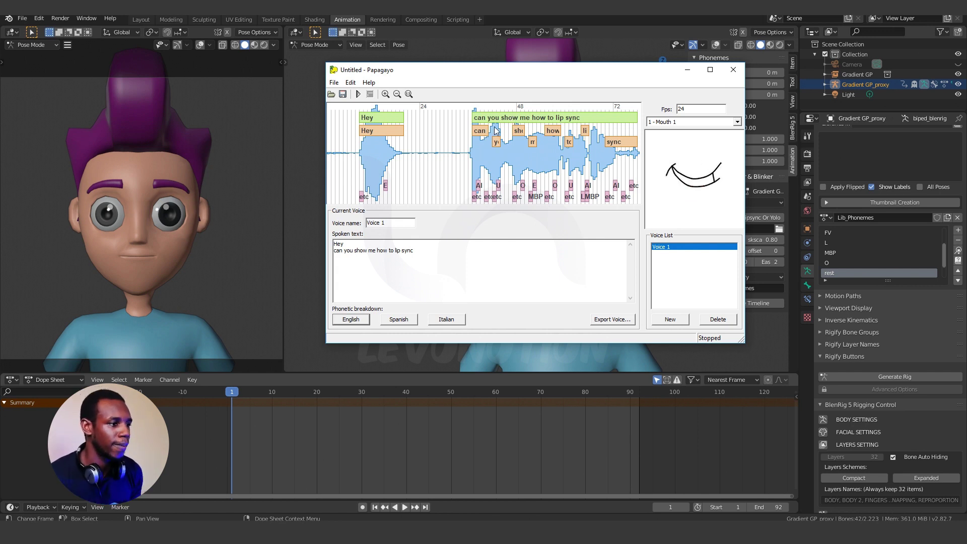
pyautogui.moveTo(513, 119); pyautogui.dragTo(596, 142)
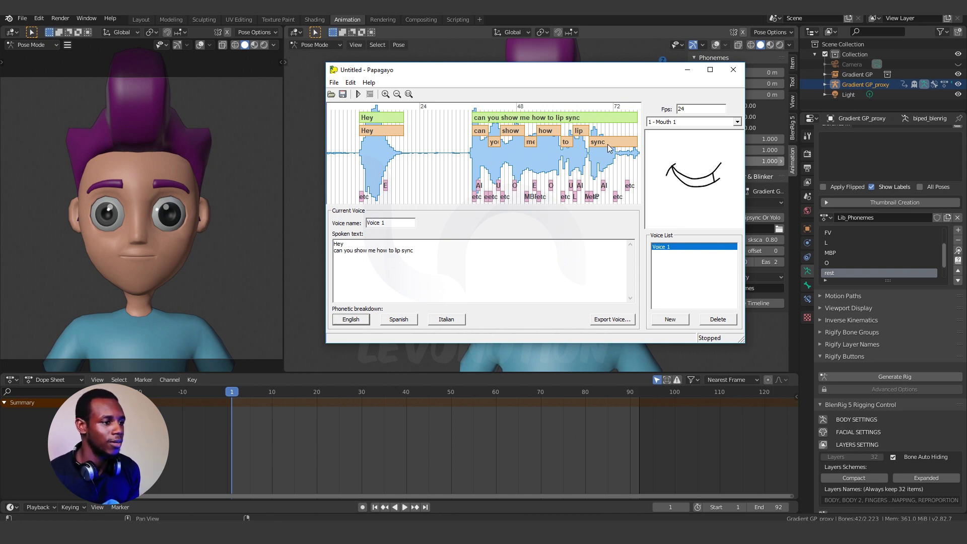
pyautogui.click(480, 121)
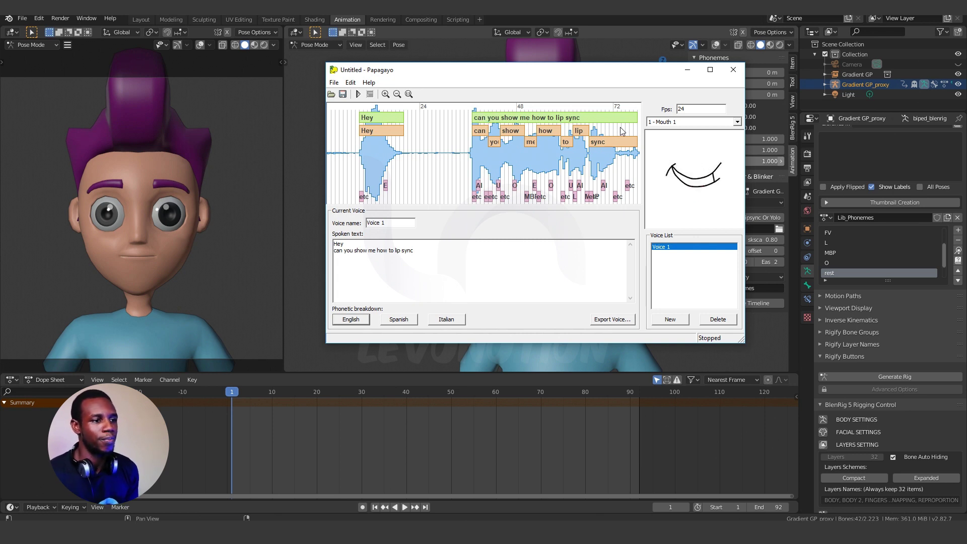
pyautogui.click(635, 135)
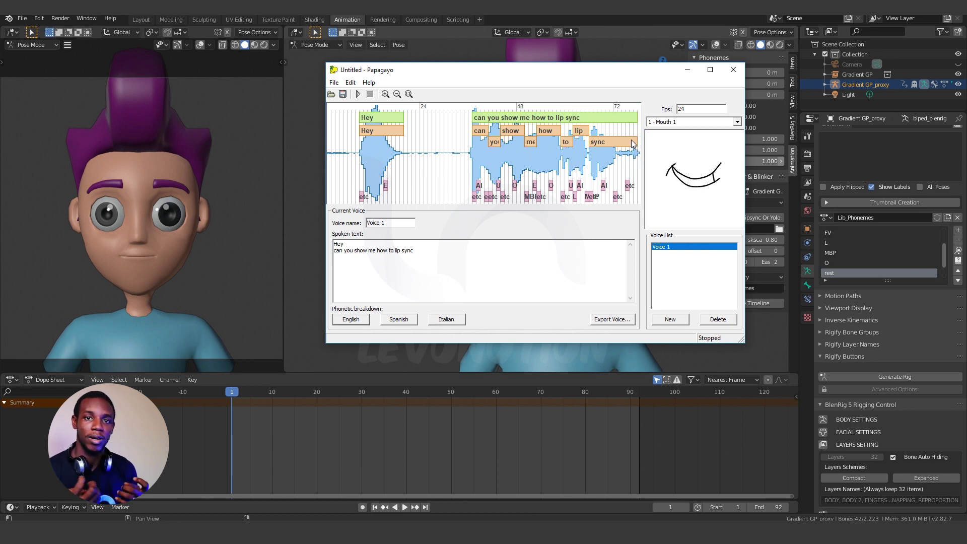
pyautogui.click(631, 141)
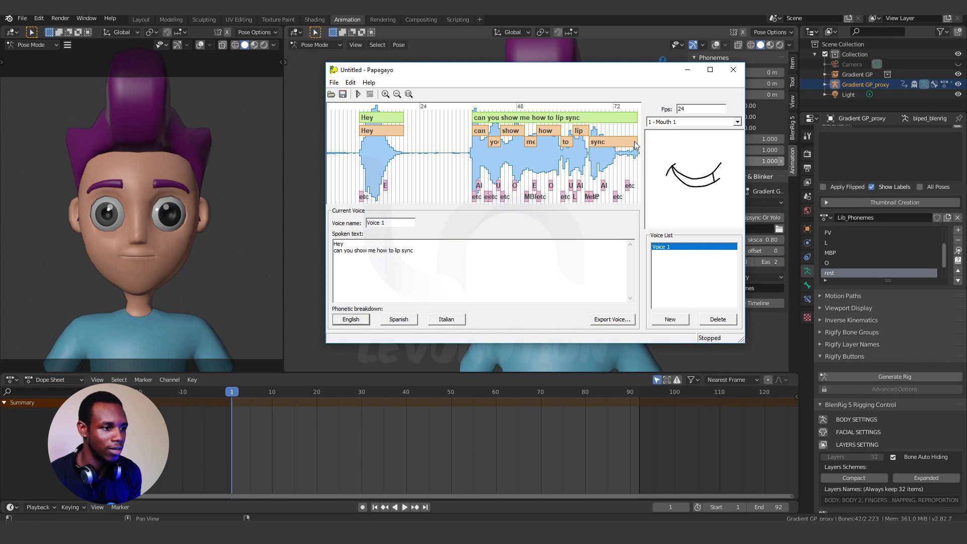
pyautogui.click(634, 142)
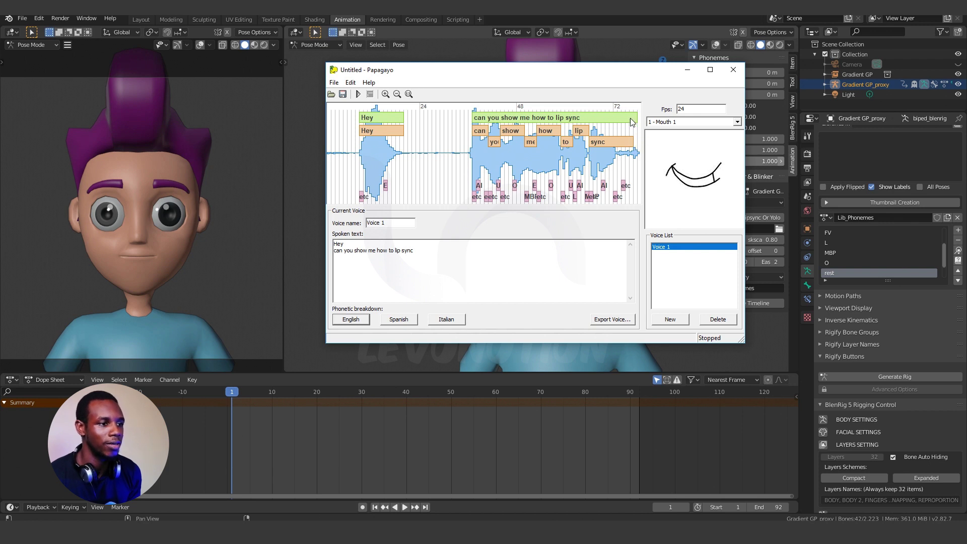
pyautogui.moveTo(629, 126); pyautogui.dragTo(638, 132)
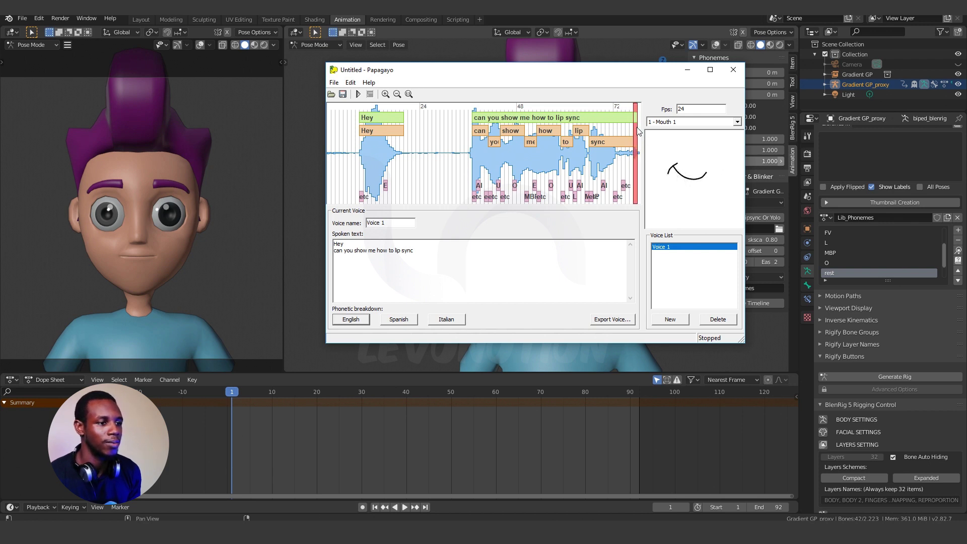
pyautogui.click(638, 130)
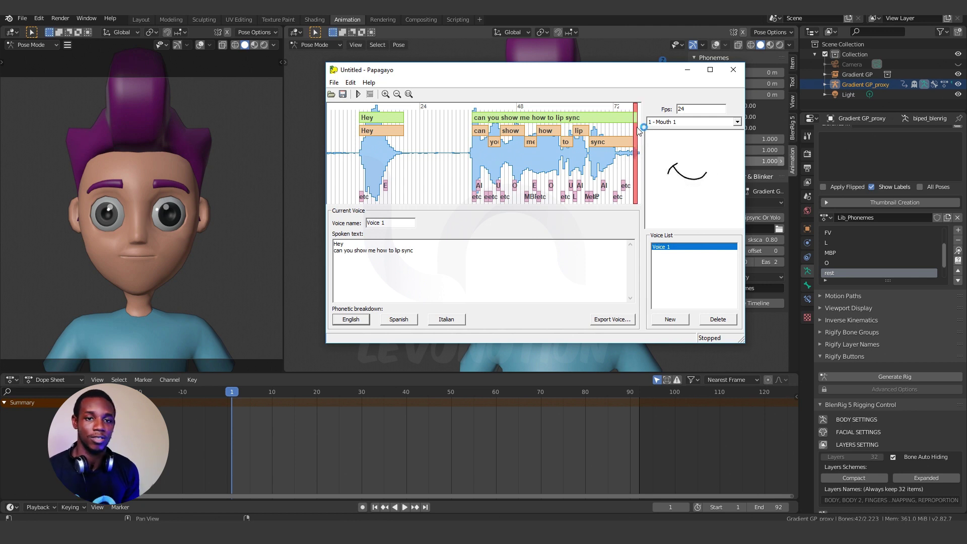
pyautogui.moveTo(642, 127); pyautogui.dragTo(545, 125)
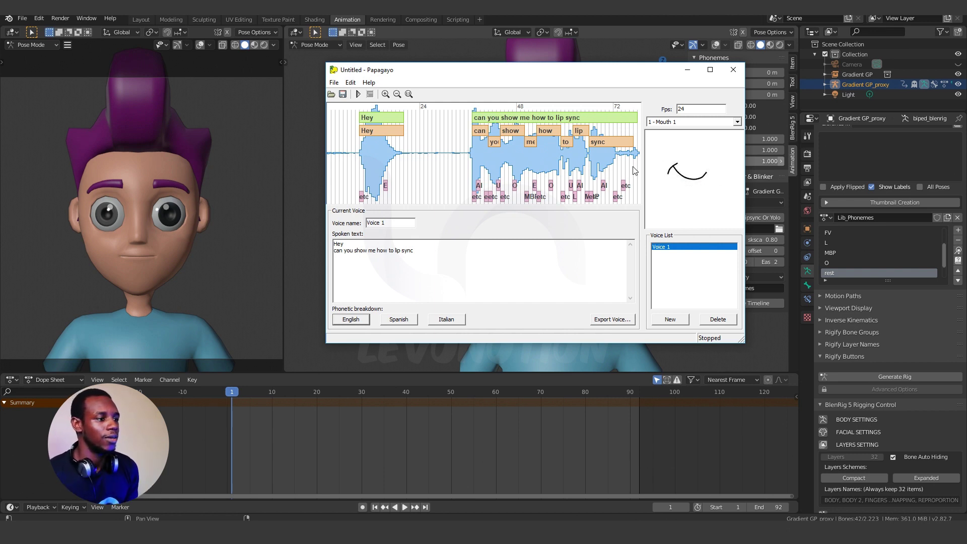
pyautogui.moveTo(633, 172); pyautogui.dragTo(396, 143)
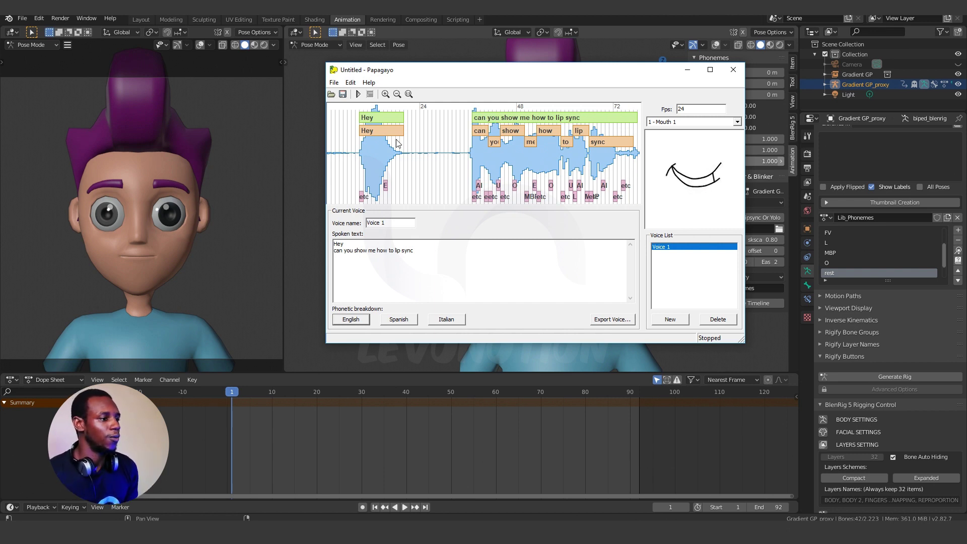
pyautogui.click(358, 94)
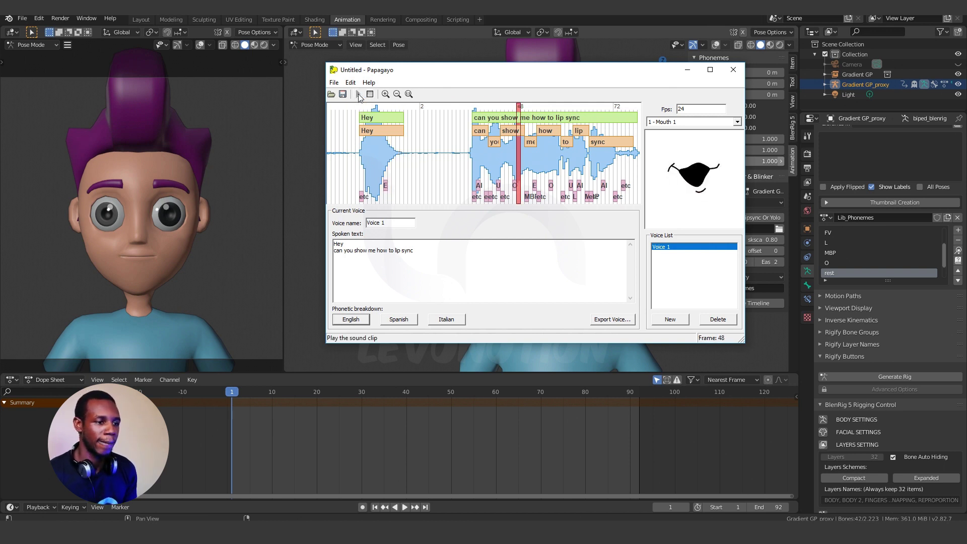
pyautogui.click(358, 94)
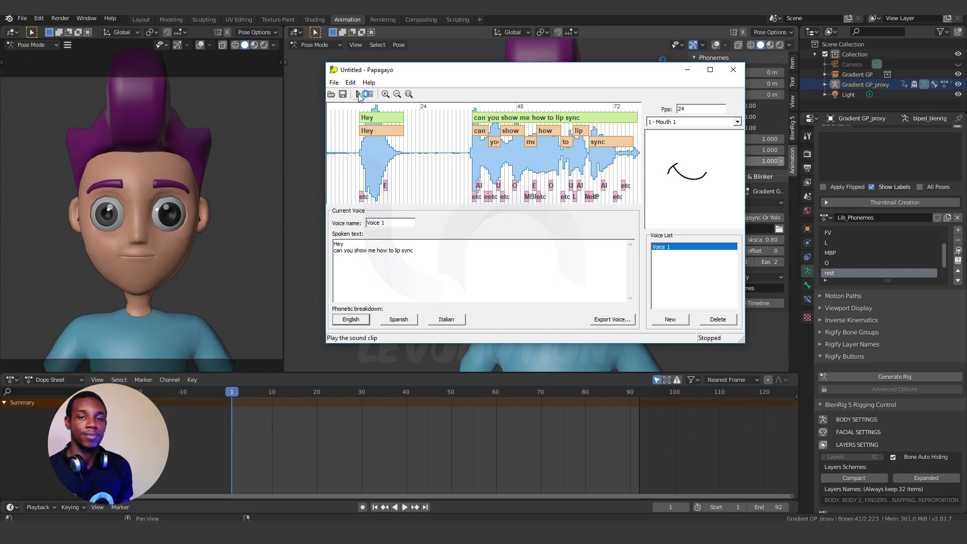
# Step: Save the project as HTT_LipSync.pgo, dropping the suggested .dat extension
pyautogui.click(333, 83)
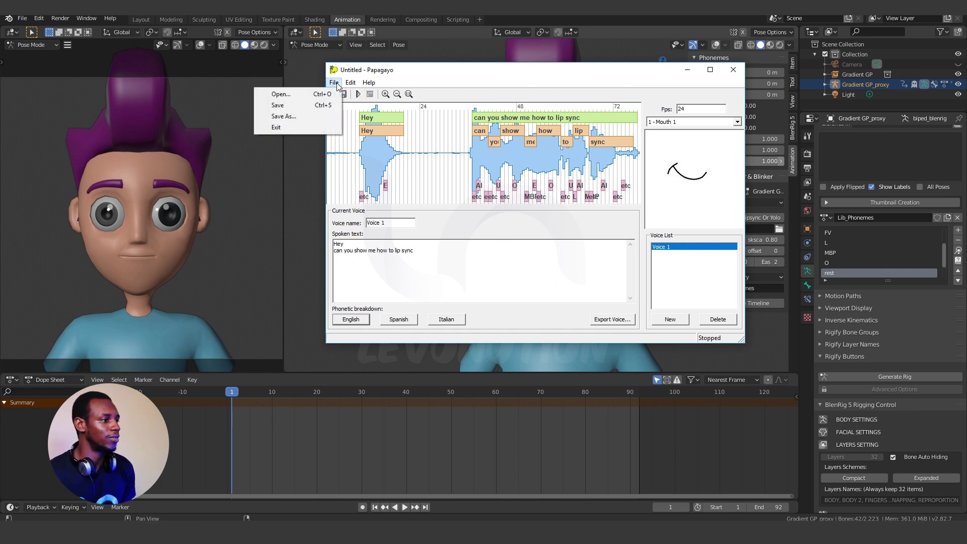
pyautogui.click(298, 105)
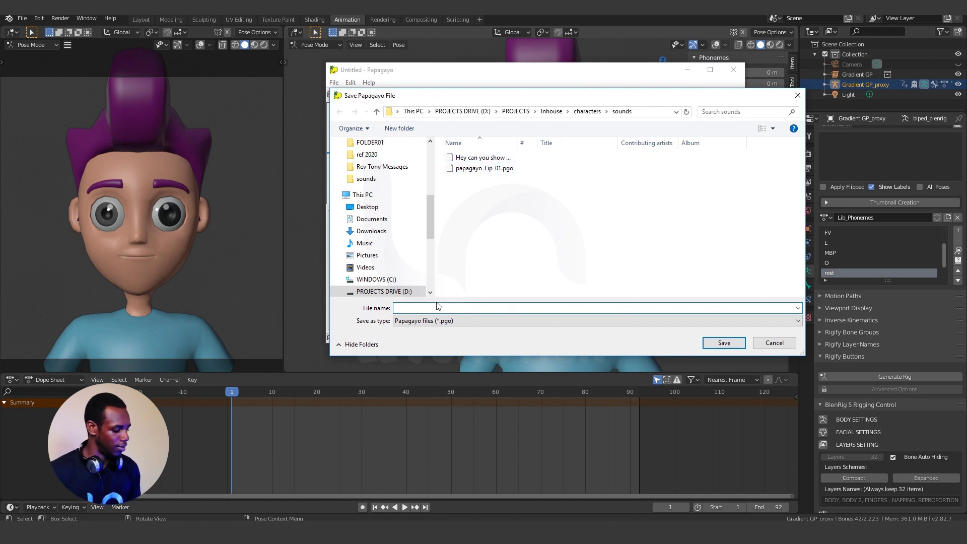
pyautogui.write('HTT')
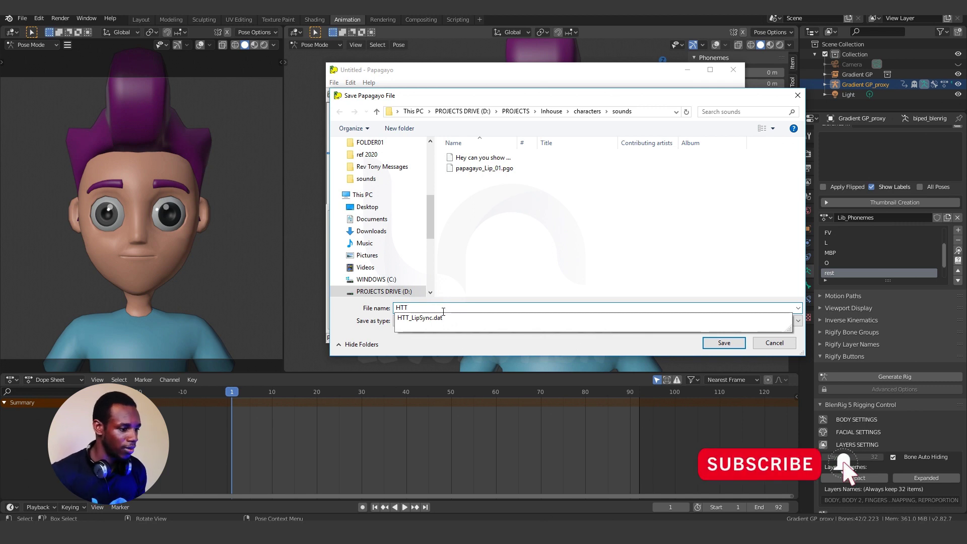
pyautogui.click(454, 320)
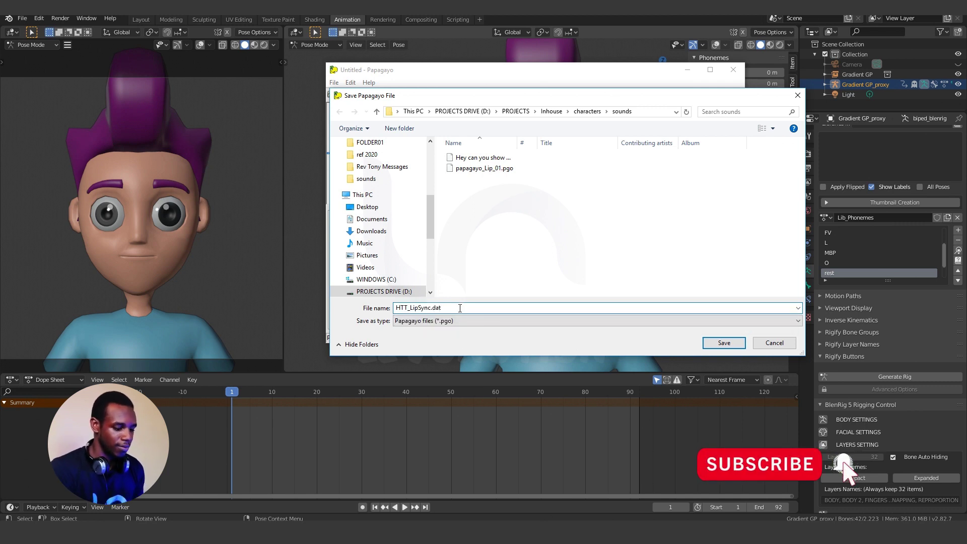
pyautogui.press('BackSpace')
pyautogui.press('BackSpace')
pyautogui.press('BackSpace')
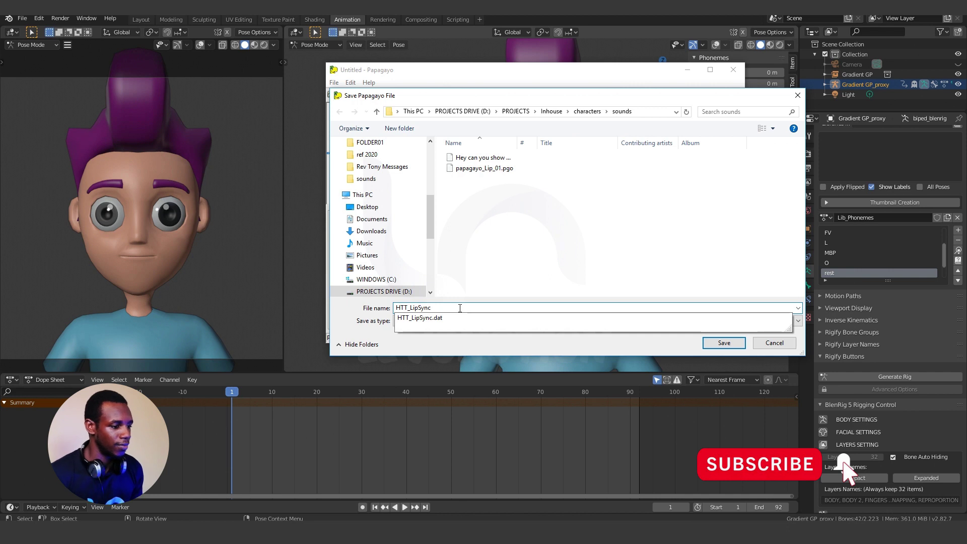
pyautogui.doubleClick(459, 307)
pyautogui.click(529, 320)
pyautogui.click(664, 332)
pyautogui.click(724, 342)
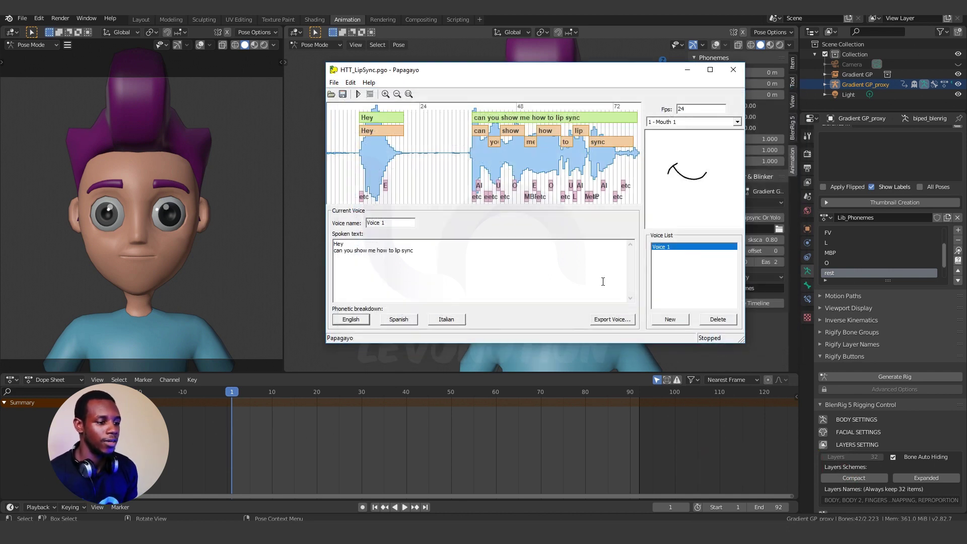
# Step: Export the voice as Moho switch file HTT_LipSync.dat, confirming replacement of the old file
pyautogui.click(611, 322)
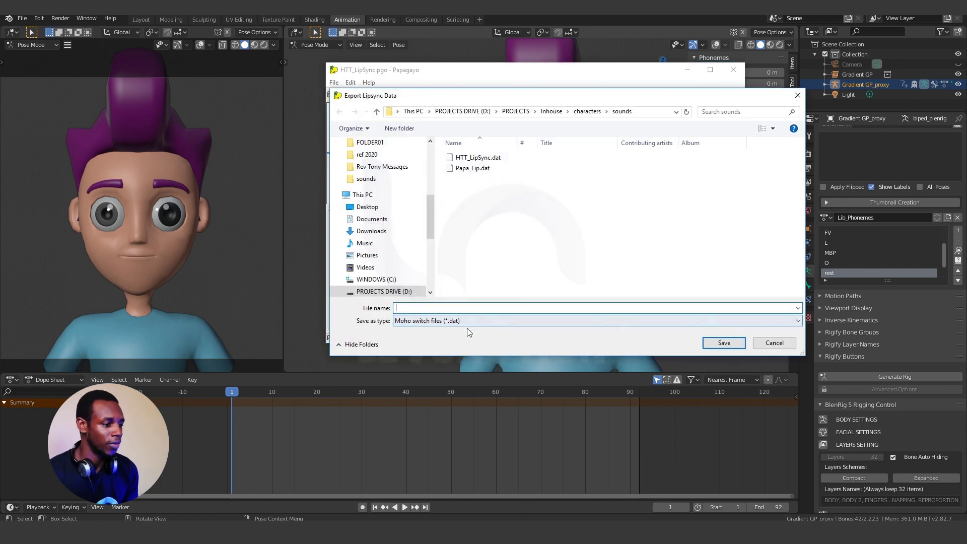
pyautogui.write('HTT_LipSync')
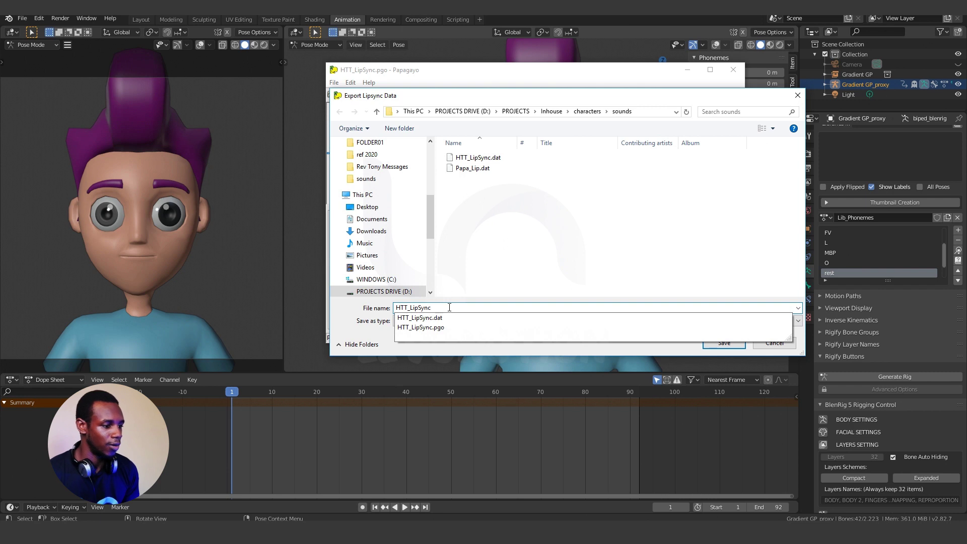
pyautogui.click(458, 281)
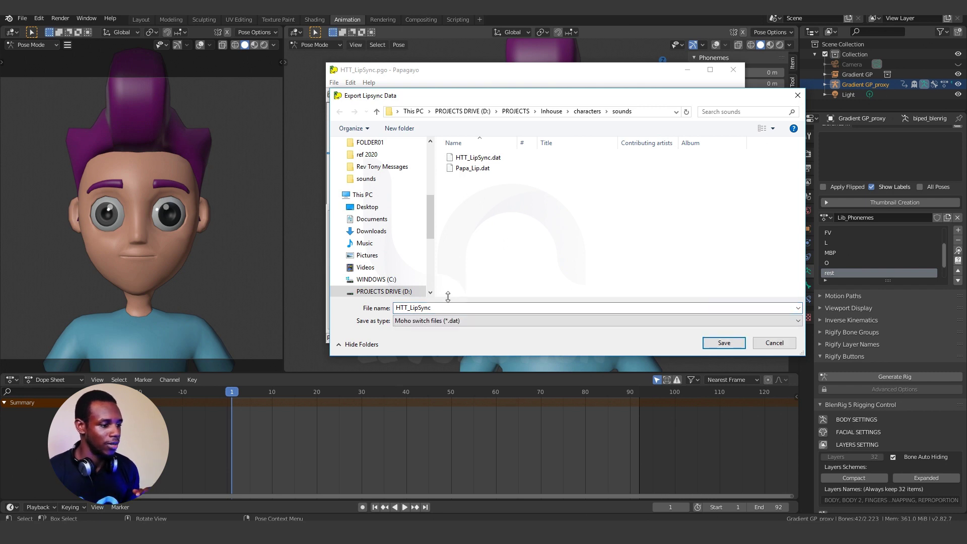
pyautogui.press('Tab')
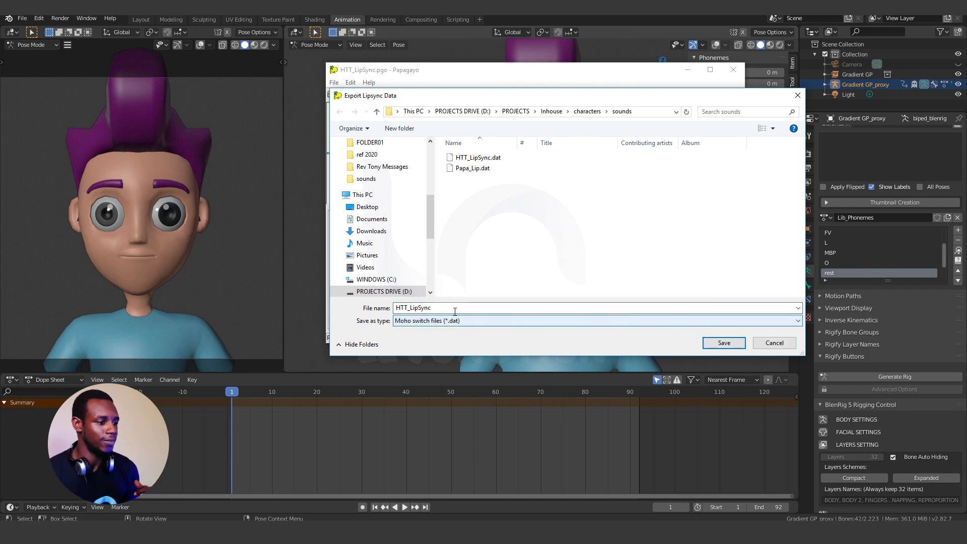
pyautogui.hotkey('shift', 'Tab')
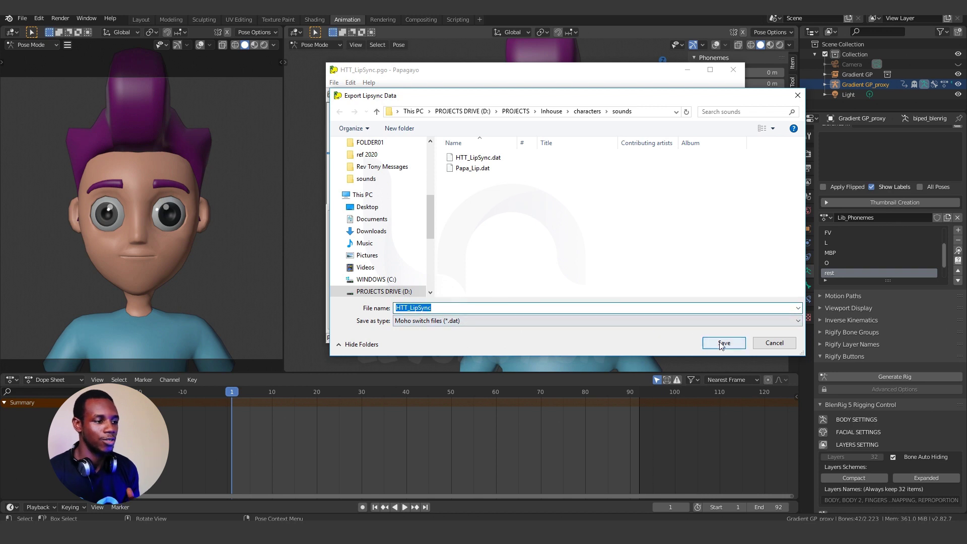
pyautogui.click(723, 342)
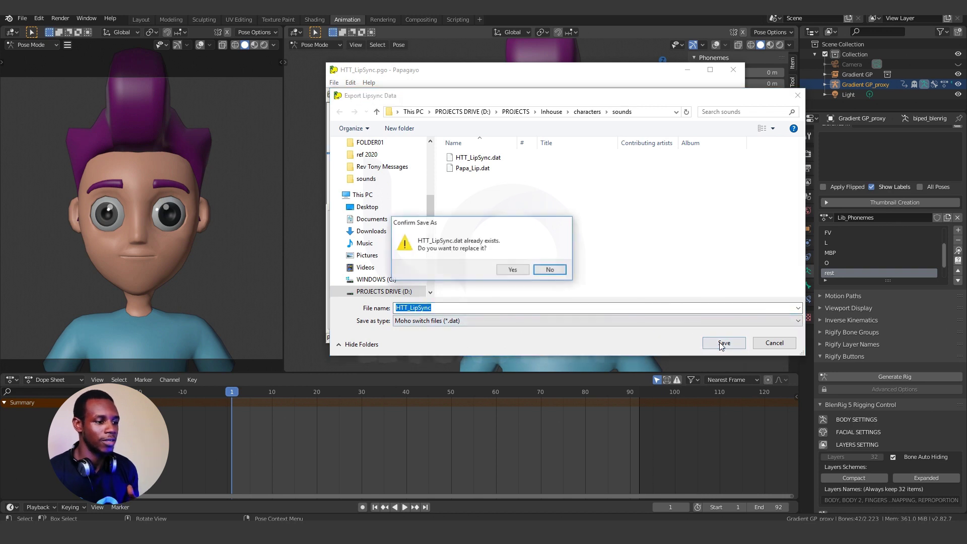
pyautogui.click(514, 269)
pyautogui.click(579, 269)
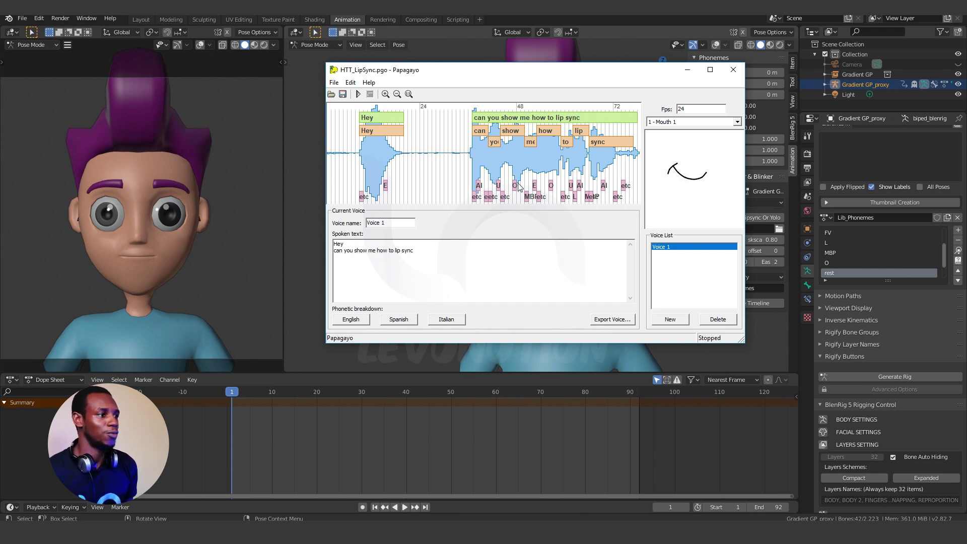
# Step: Back in Blender, open the Papagayo LipSync Importer's file browser for the lip-sync data
pyautogui.click(686, 70)
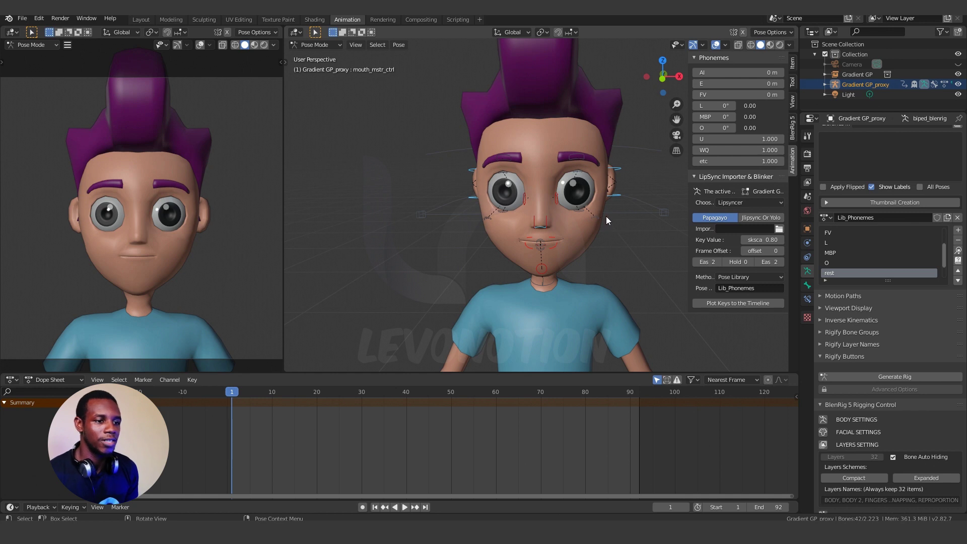
pyautogui.scroll(-1, 617, 225)
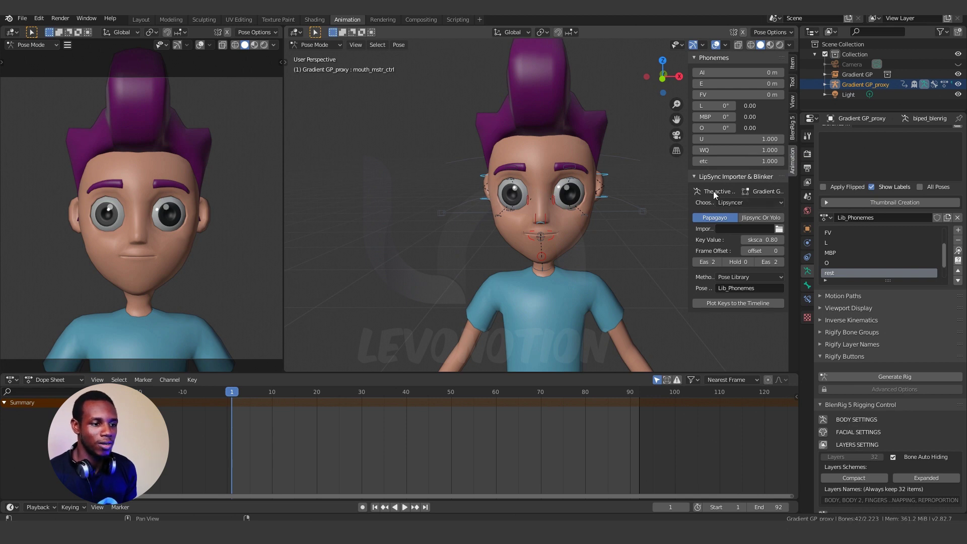
pyautogui.click(779, 229)
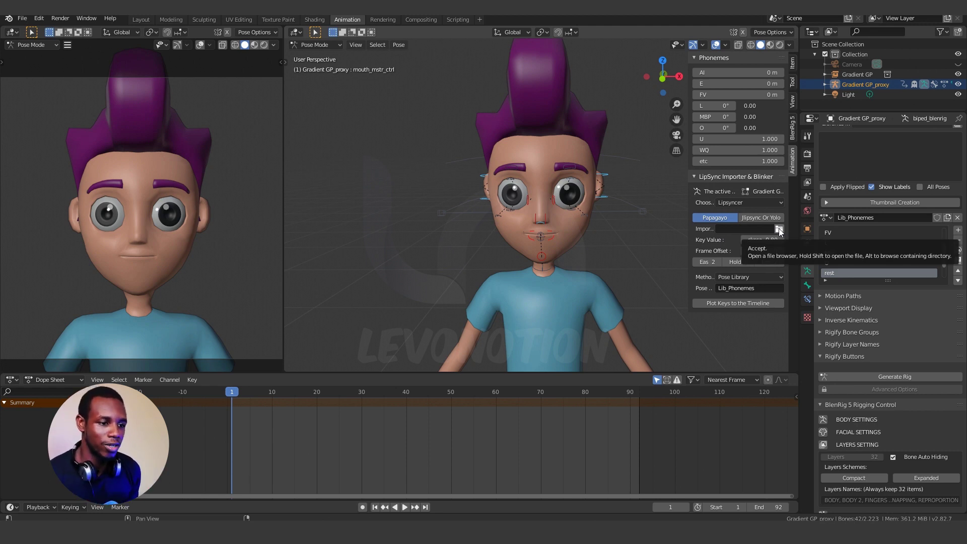
# Step: Go up from anims to characters, enter sounds, and load HTT_LipSync.dat into the importer
pyautogui.click(779, 229)
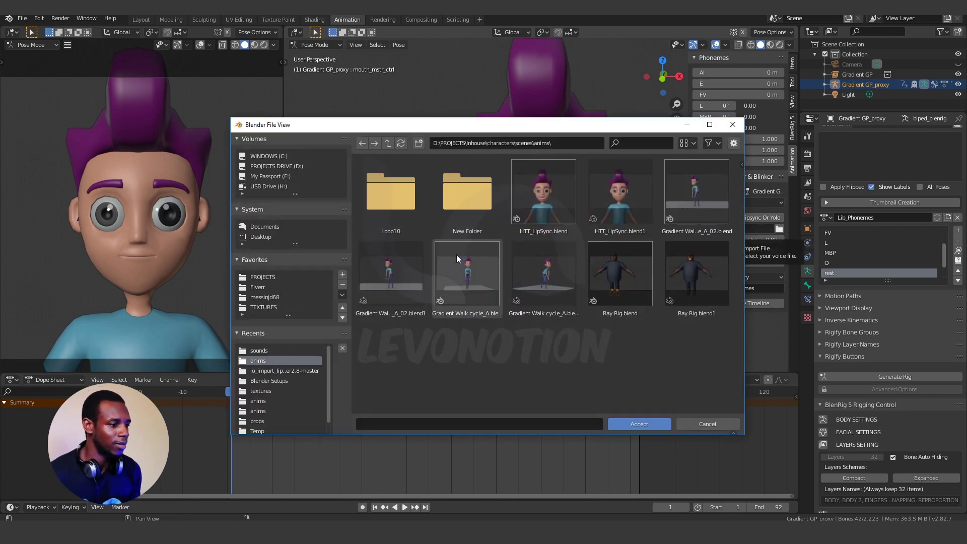
pyautogui.click(385, 144)
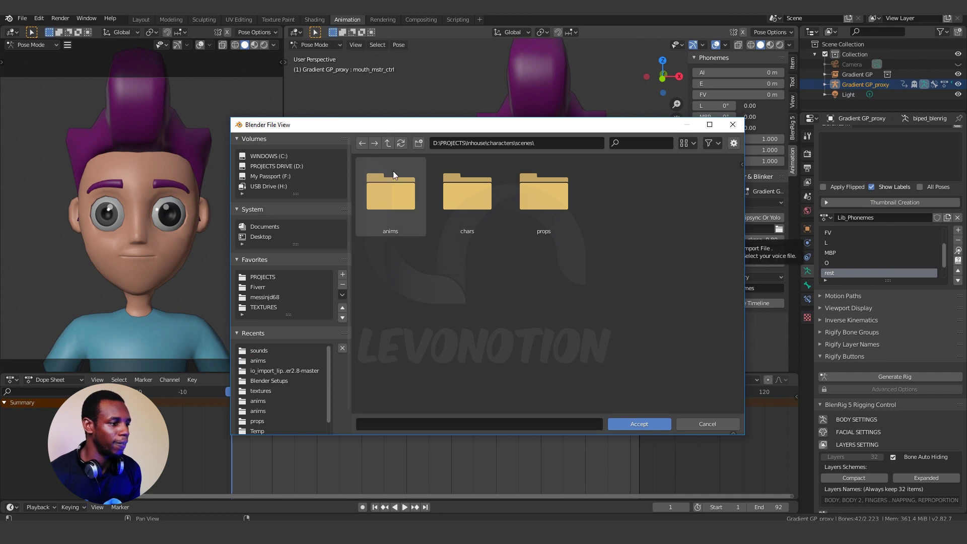
pyautogui.click(387, 144)
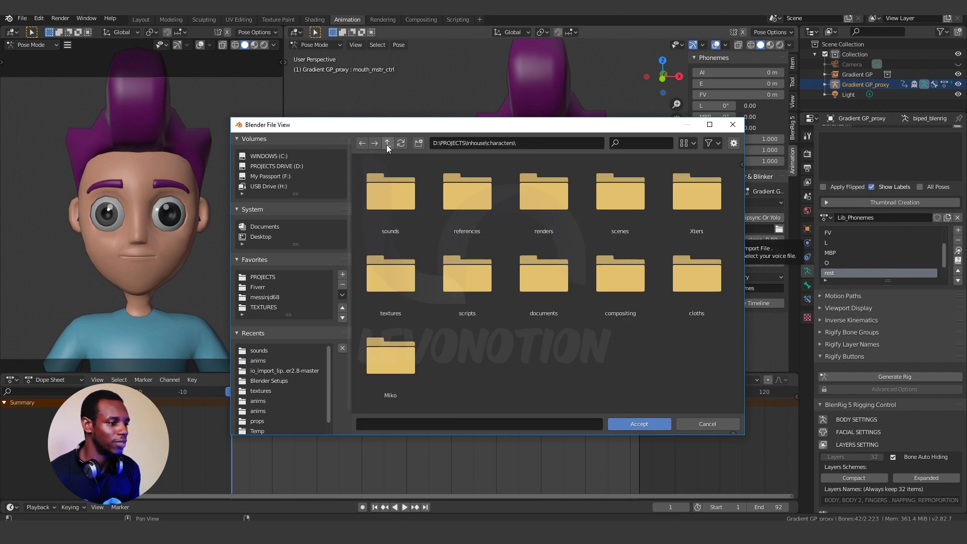
pyautogui.doubleClick(390, 195)
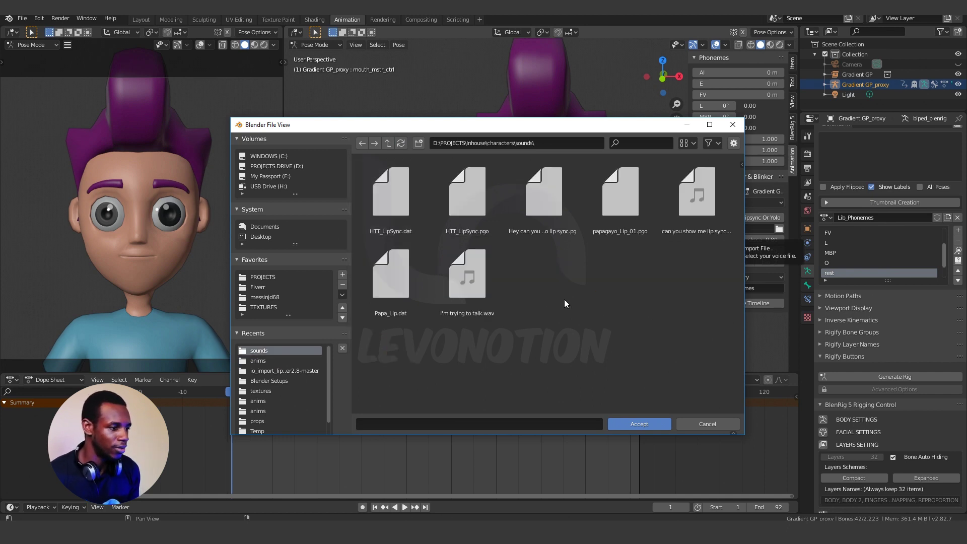
pyautogui.click(387, 233)
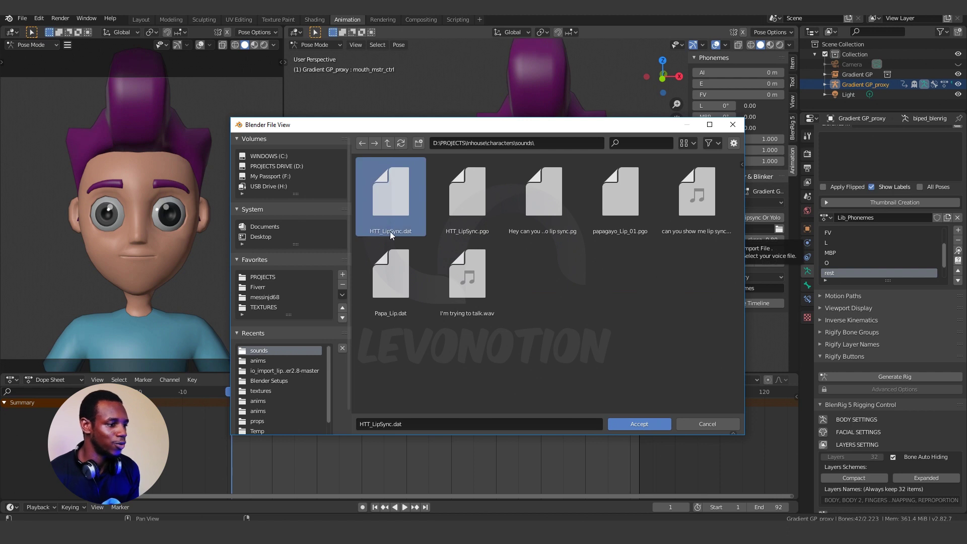
pyautogui.doubleClick(393, 201)
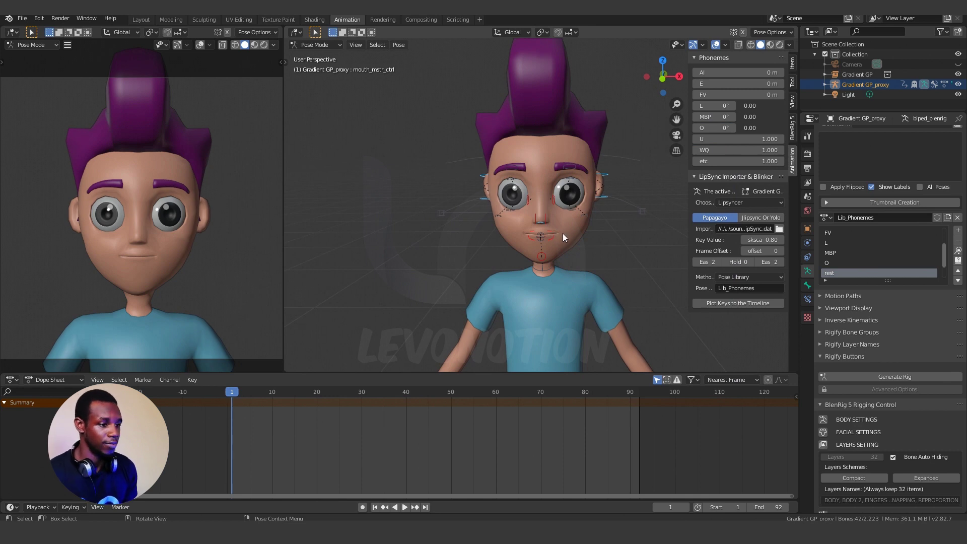
# Step: Edit the name of the Lib_Phonemes pose library
pyautogui.click(596, 265)
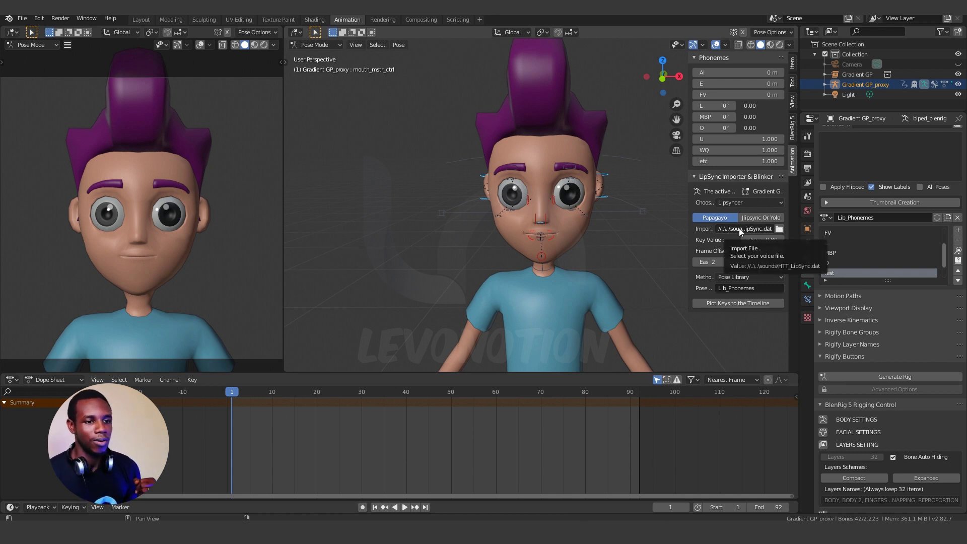
pyautogui.click(889, 219)
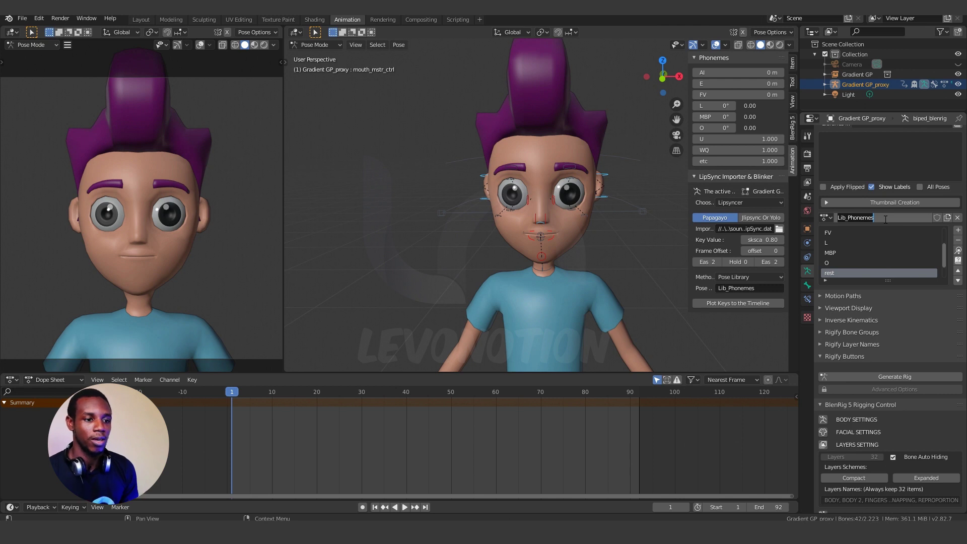
pyautogui.press('End')
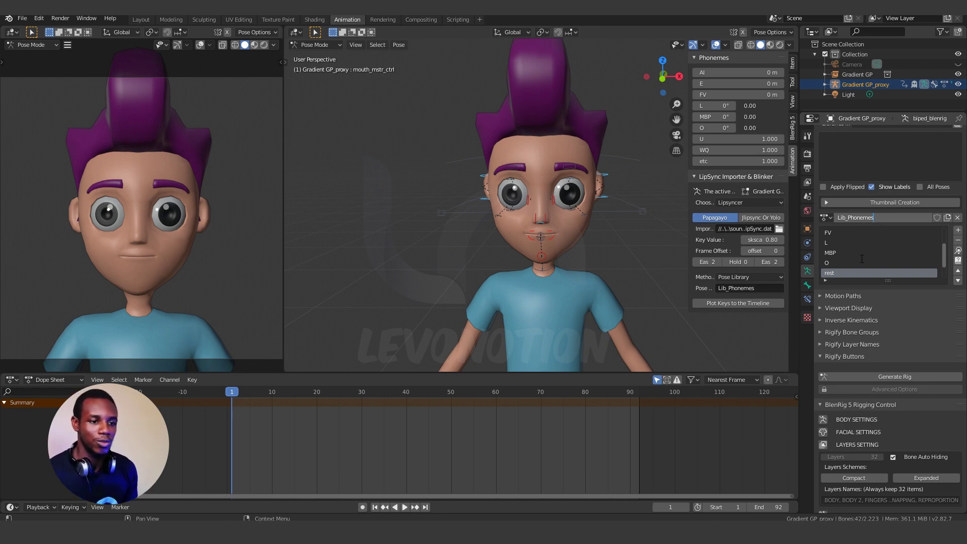
pyautogui.click(832, 240)
pyautogui.scroll(3, 840, 239)
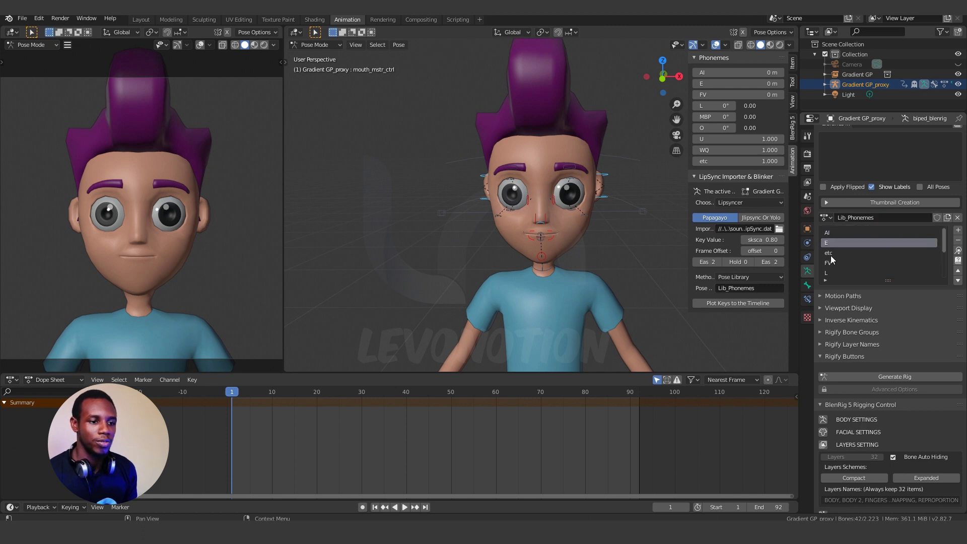
# Step: Compare the FV and AI poses in Lib_Phonemes, leaving AI selected
pyautogui.click(830, 262)
pyautogui.scroll(-1, 829, 273)
pyautogui.scroll(-2, 831, 268)
pyautogui.scroll(3, 831, 264)
pyautogui.click(828, 234)
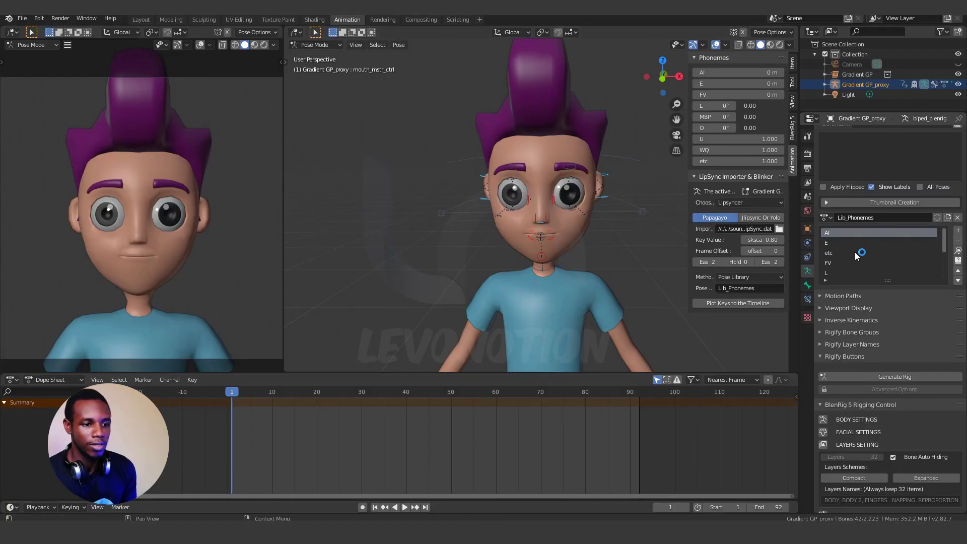
pyautogui.click(835, 260)
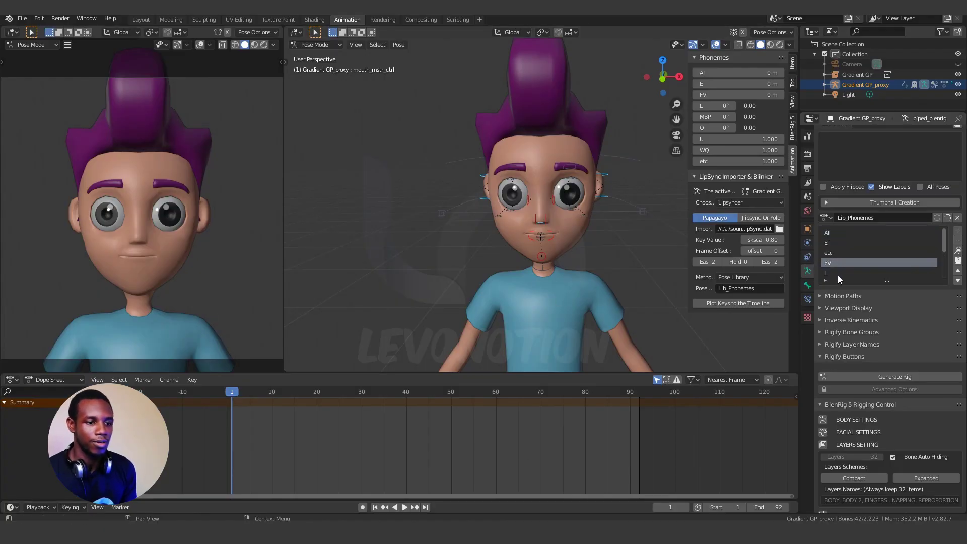
pyautogui.scroll(-3, 840, 274)
pyautogui.scroll(3, 866, 262)
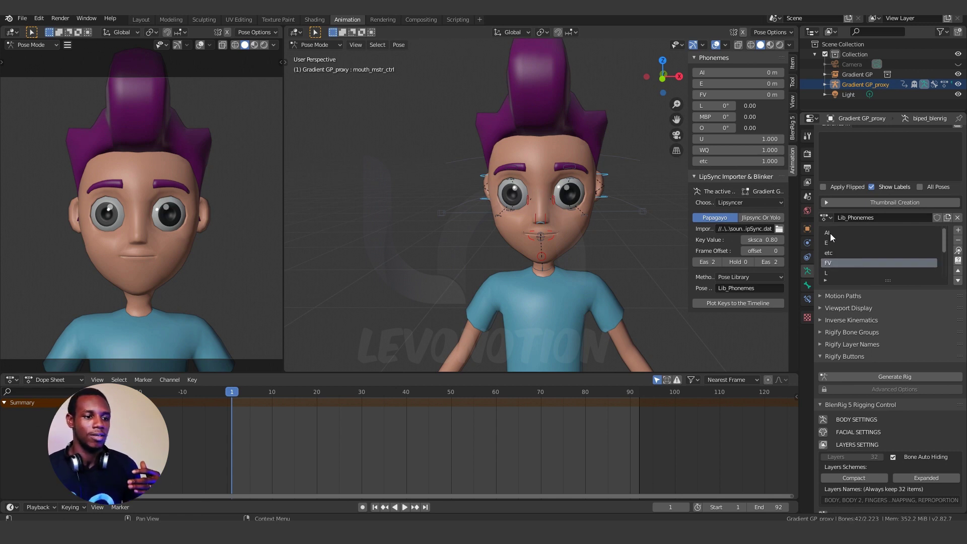
pyautogui.click(829, 233)
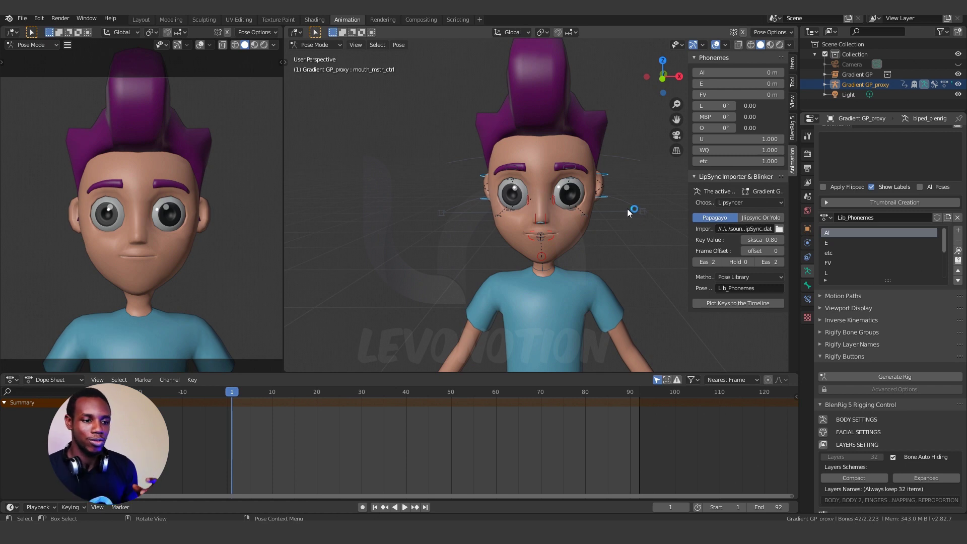
pyautogui.scroll(-1, 848, 256)
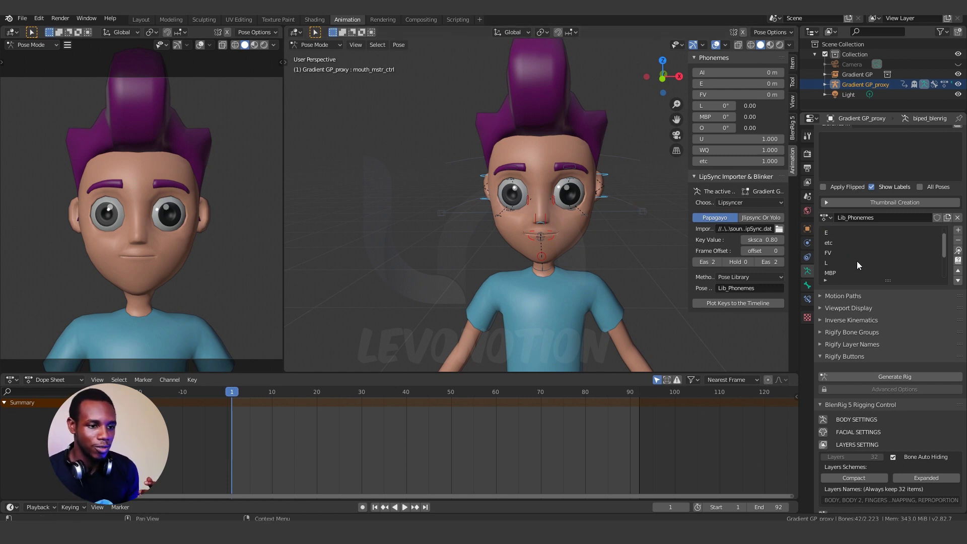
pyautogui.scroll(1, 838, 244)
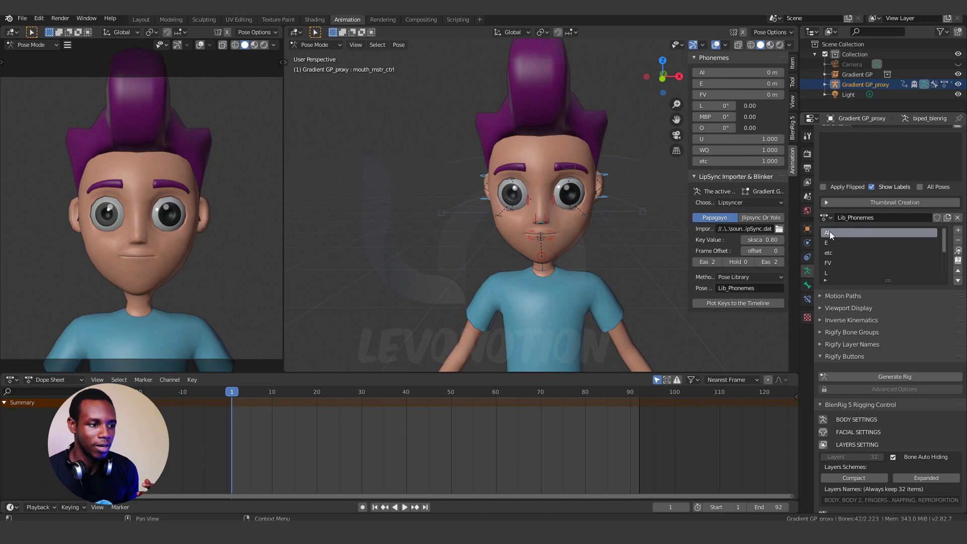
# Step: Apply the AI pose, then the E pose, from Lib_Phonemes to the character
pyautogui.click(957, 255)
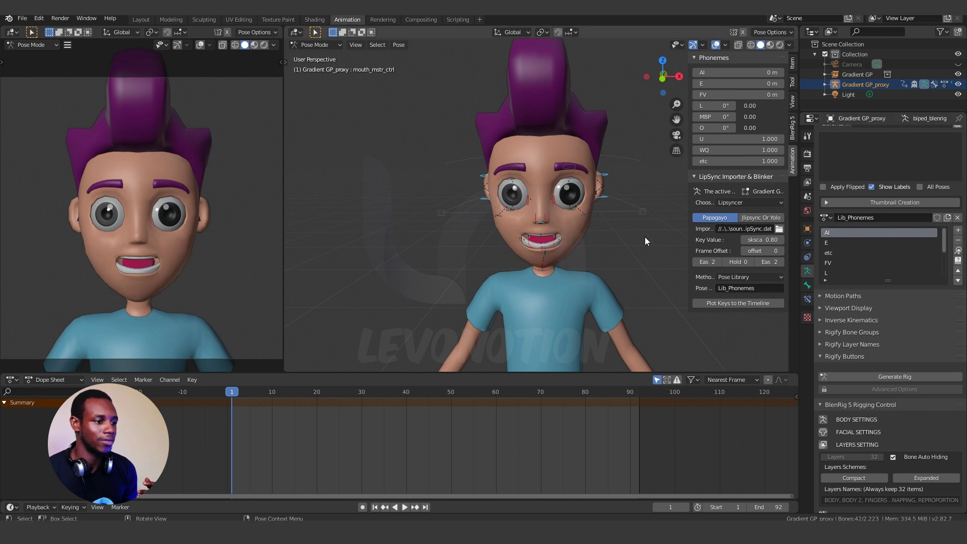
pyautogui.moveTo(603, 235); pyautogui.dragTo(605, 224, button='middle')
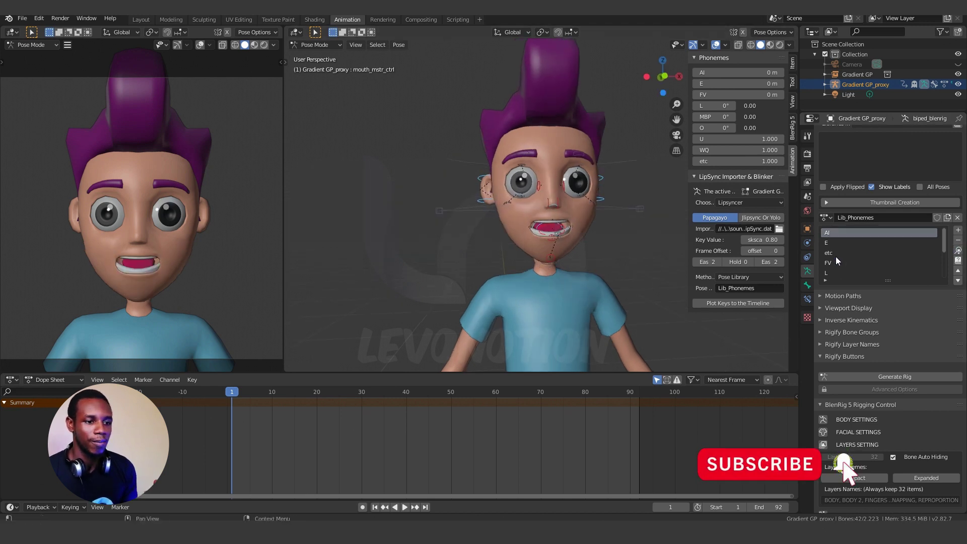
pyautogui.click(827, 242)
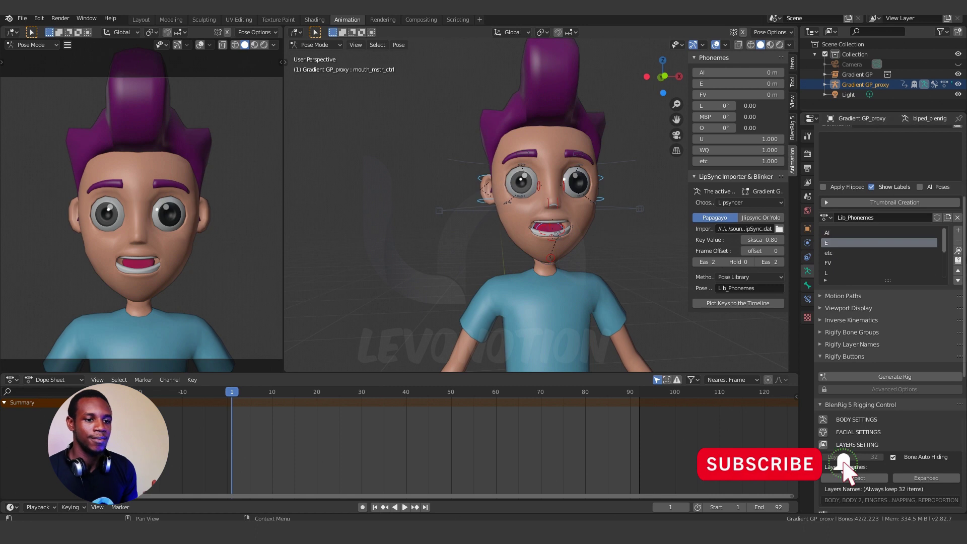
pyautogui.click(957, 255)
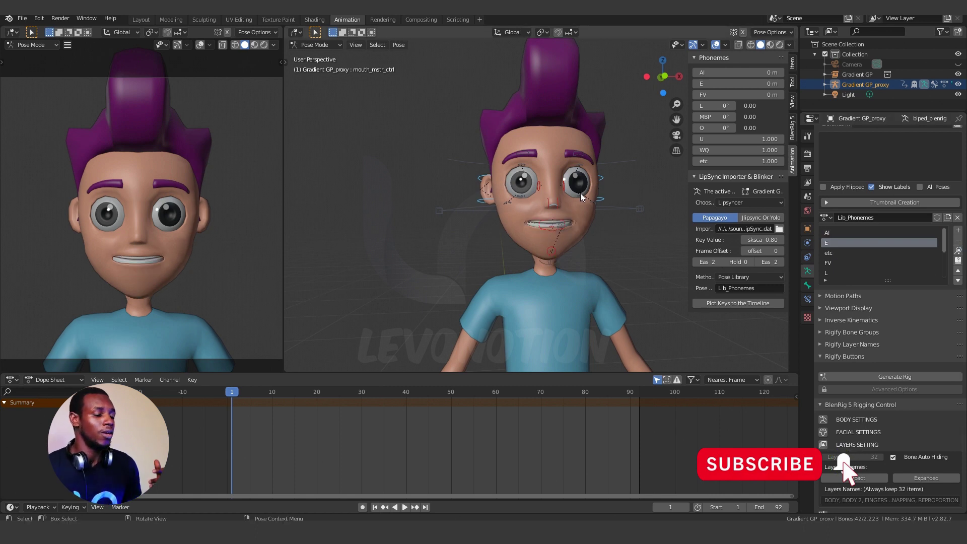
# Step: Select facial bone controls around the right eye, then the mouth rig controls
pyautogui.moveTo(580, 192); pyautogui.dragTo(542, 202, button='middle')
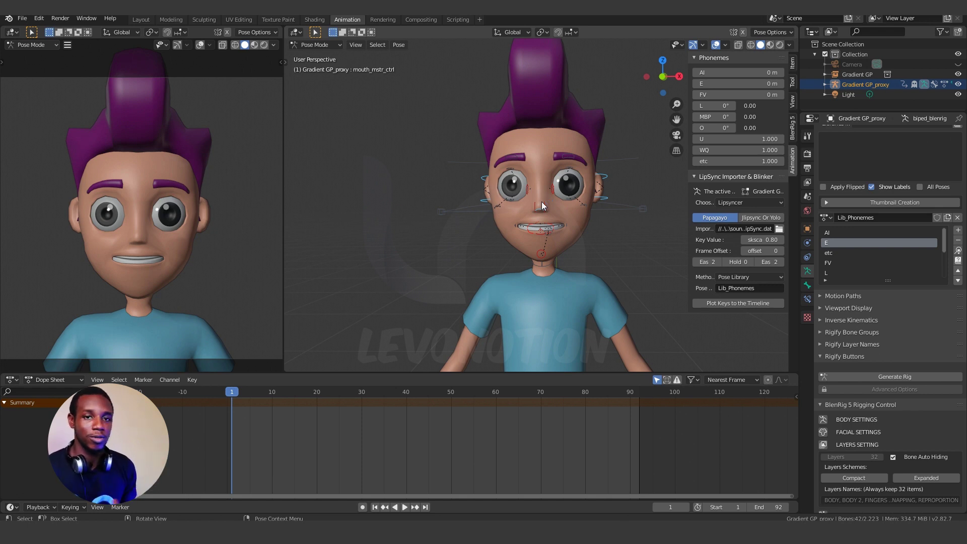
pyautogui.click(556, 198)
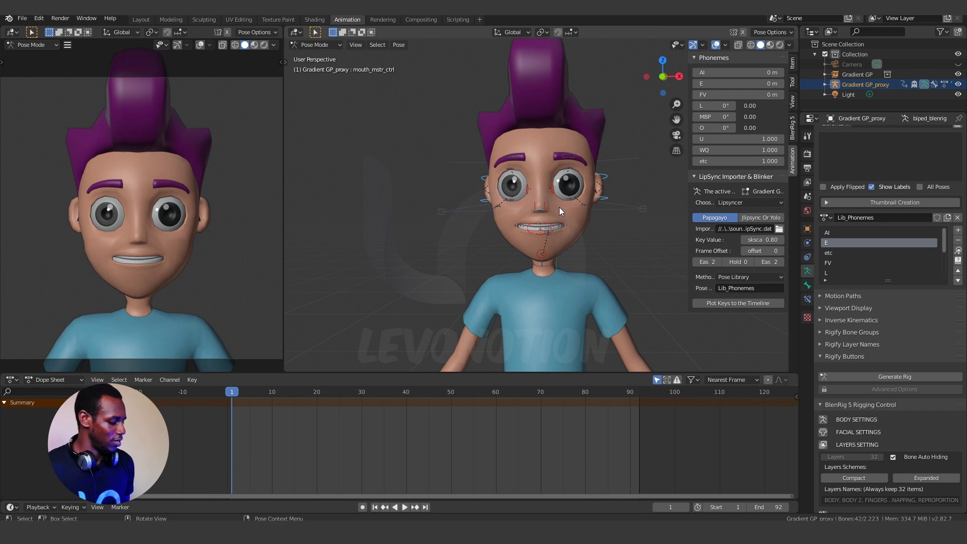
pyautogui.moveTo(561, 206); pyautogui.dragTo(573, 224, button='middle')
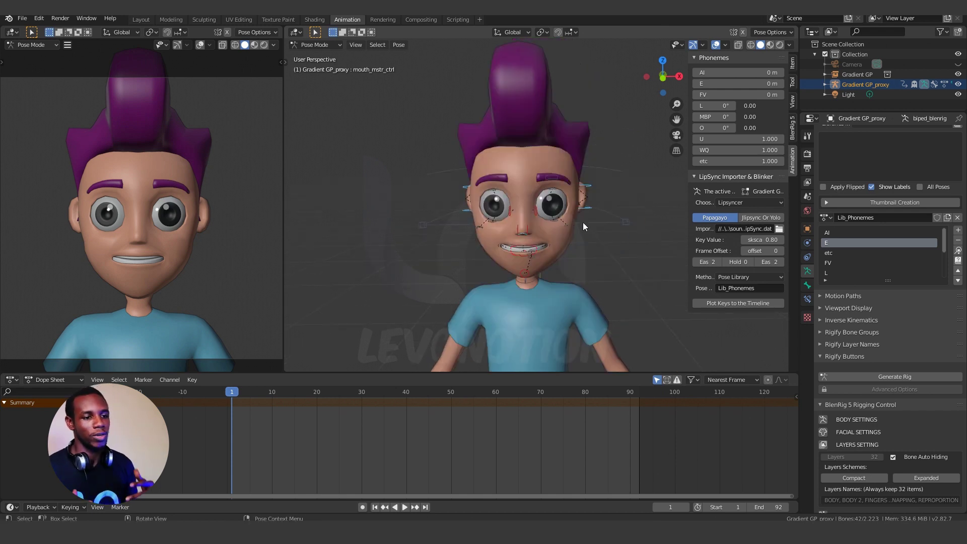
pyautogui.click(582, 223)
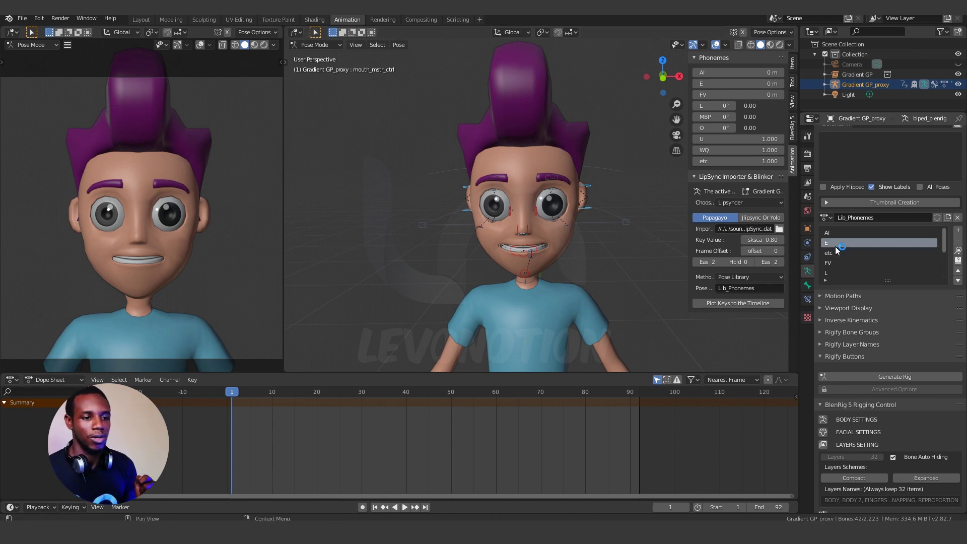
pyautogui.scroll(-5, 835, 242)
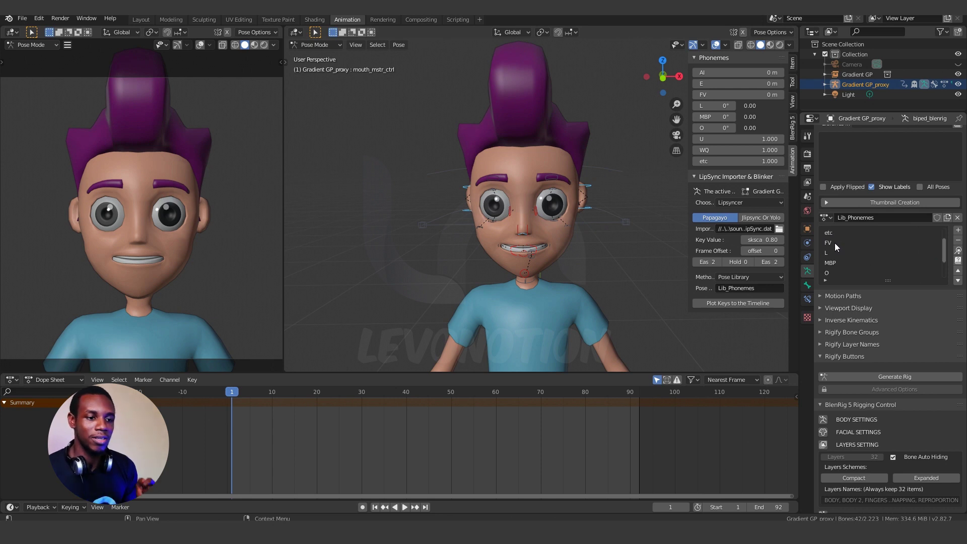
pyautogui.scroll(5, 834, 264)
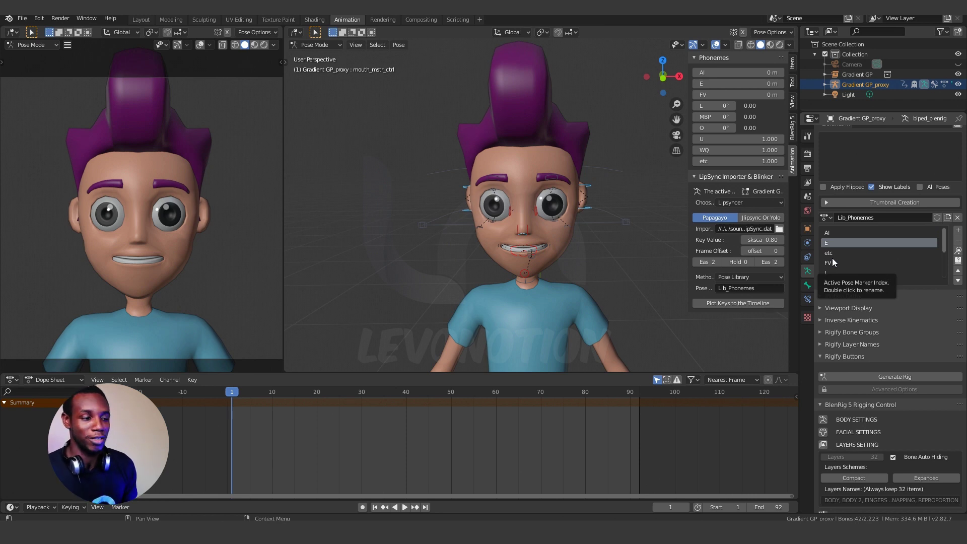
pyautogui.click(535, 212)
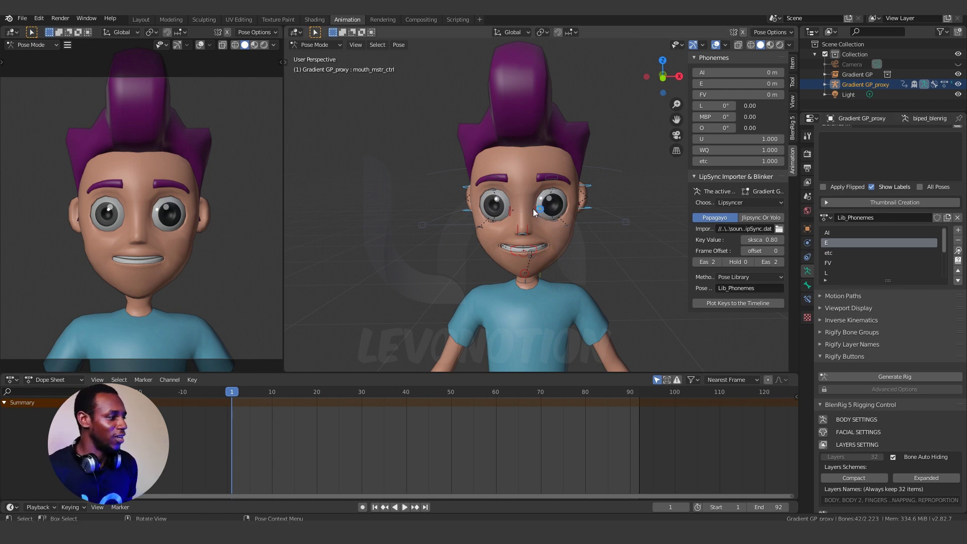
pyautogui.click(538, 246)
pyautogui.hotkey('alt', 'g')
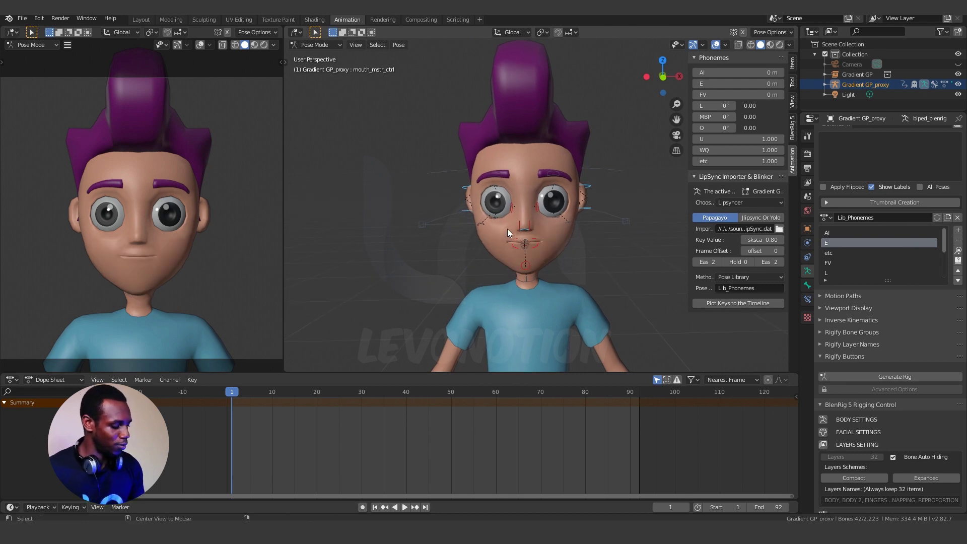
pyautogui.scroll(1, 570, 238)
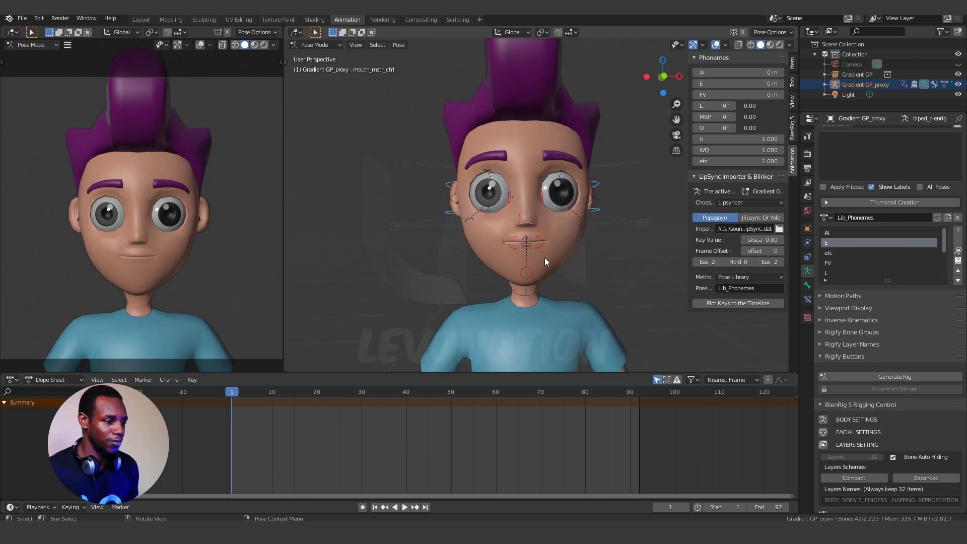
pyautogui.scroll(1, 545, 258)
pyautogui.scroll(1, 544, 258)
pyautogui.scroll(1, 545, 248)
pyautogui.scroll(1, 550, 232)
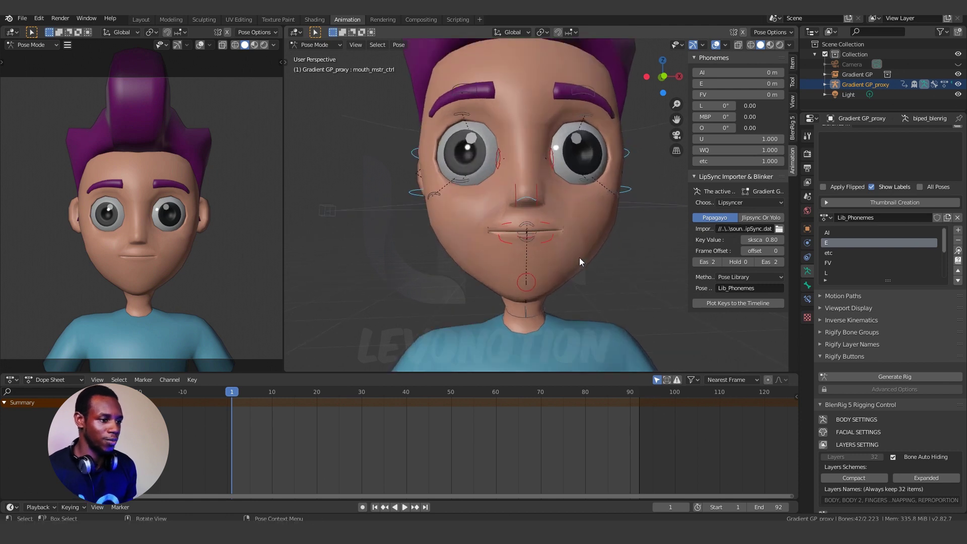
pyautogui.scroll(-1, 578, 258)
pyautogui.scroll(-1, 575, 262)
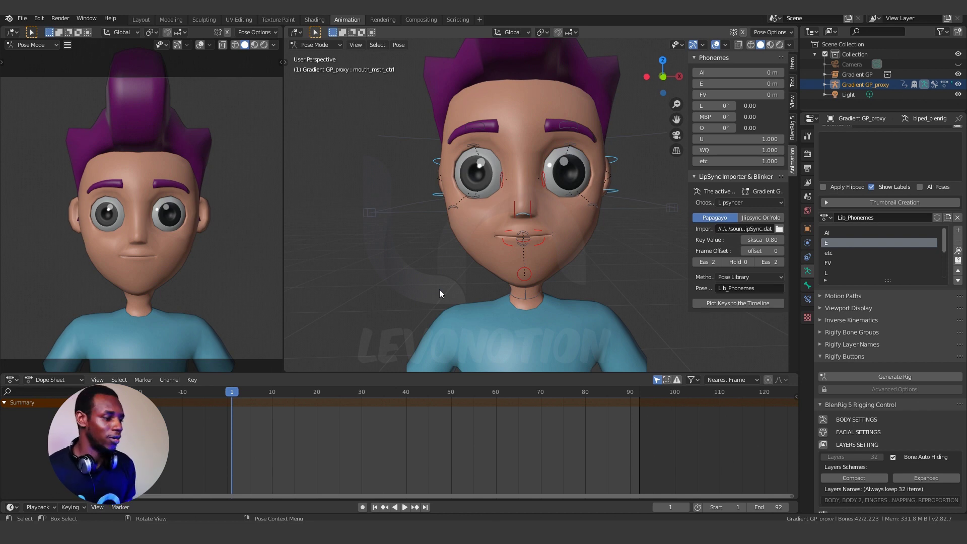
pyautogui.press('space')
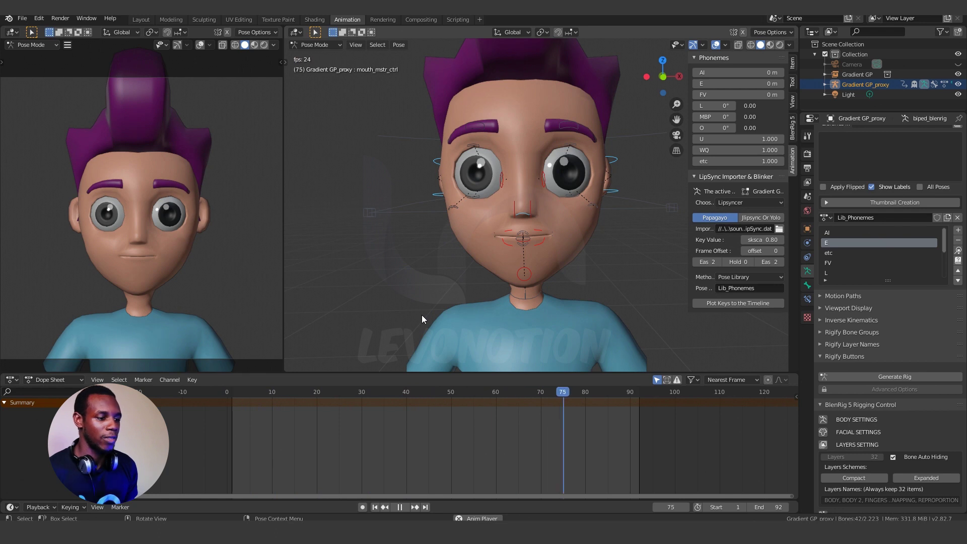
pyautogui.click(373, 507)
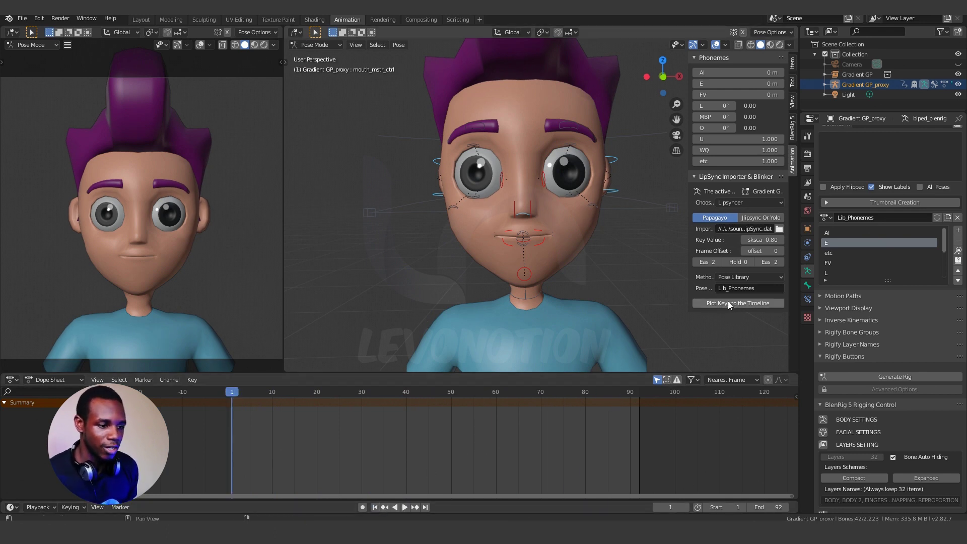
# Step: Accept HTT_LipSync.dat and plot its mouth keyframes to the timeline
pyautogui.click(779, 228)
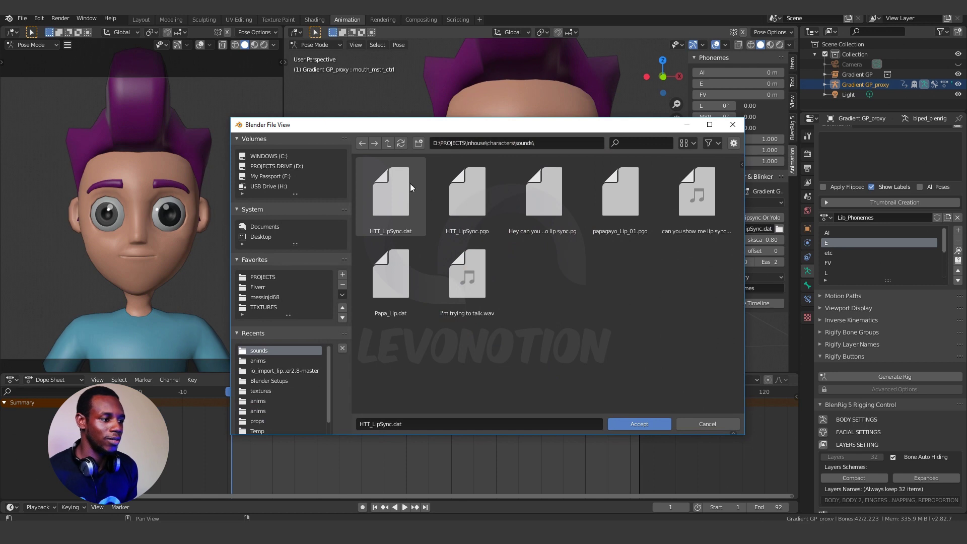
pyautogui.click(730, 125)
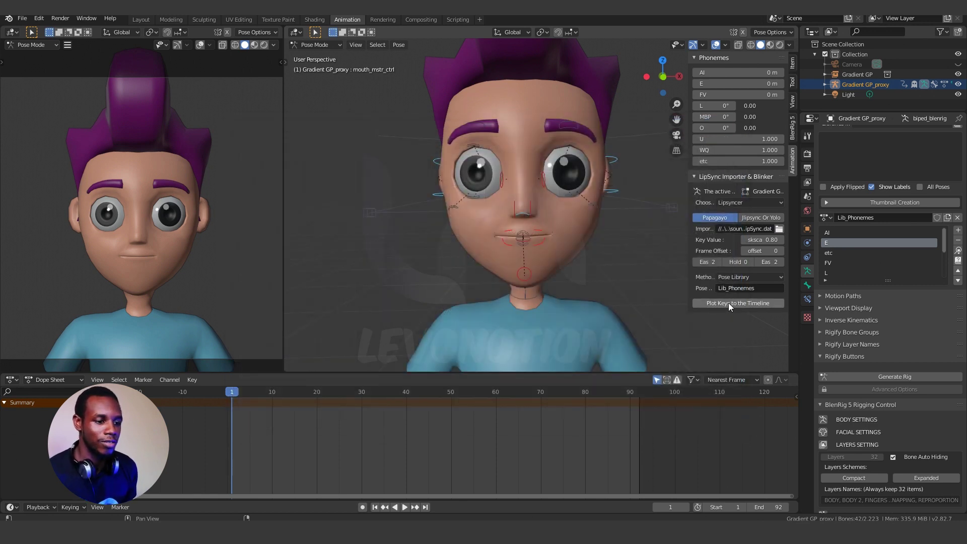
pyautogui.click(758, 302)
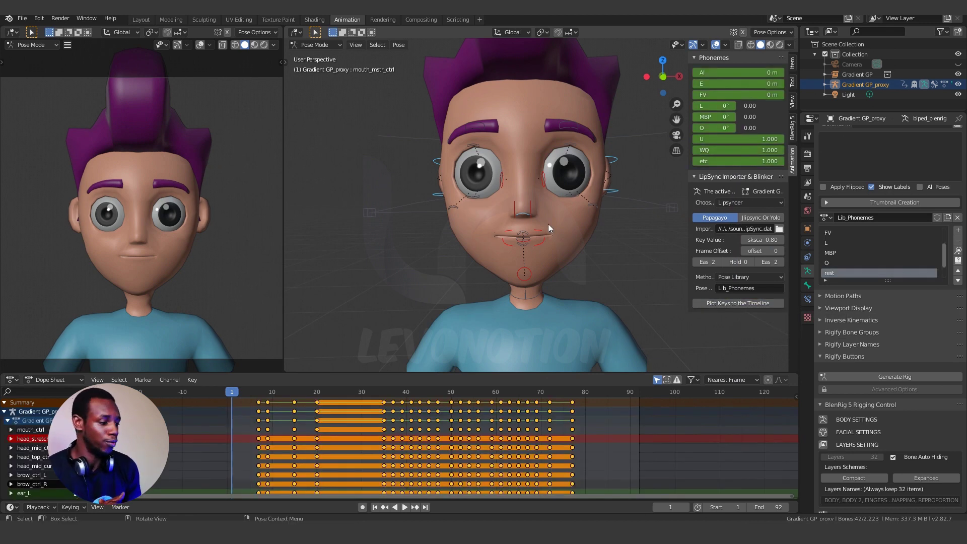
# Step: Deselect the new keys, play the lip-sync, and inspect the mouth at frame 74
pyautogui.click(337, 415)
pyautogui.press('space')
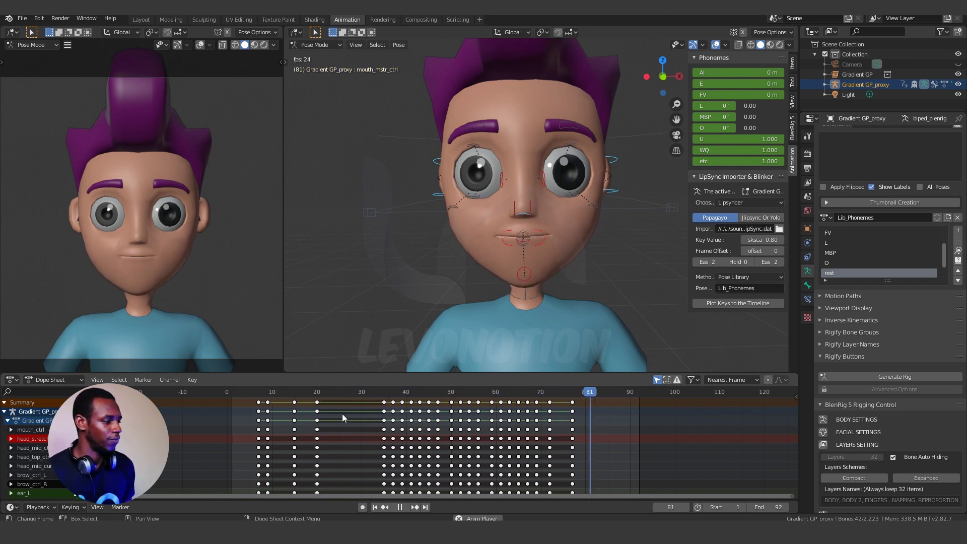
pyautogui.press('space')
pyautogui.click(557, 392)
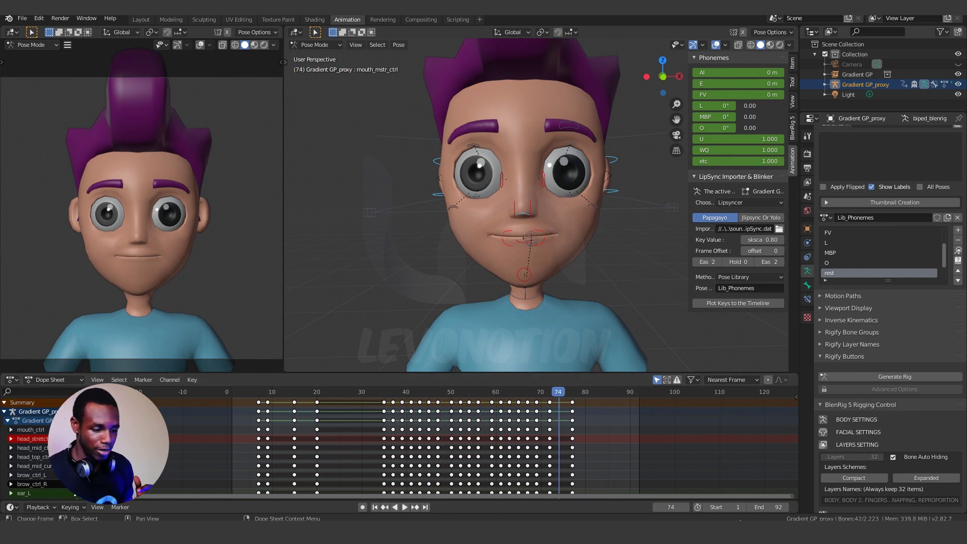
# Step: Check the dialogue's ending in Papagayo, then pause Blender playback at frame 77
pyautogui.hotkey('alt', 'Tab')
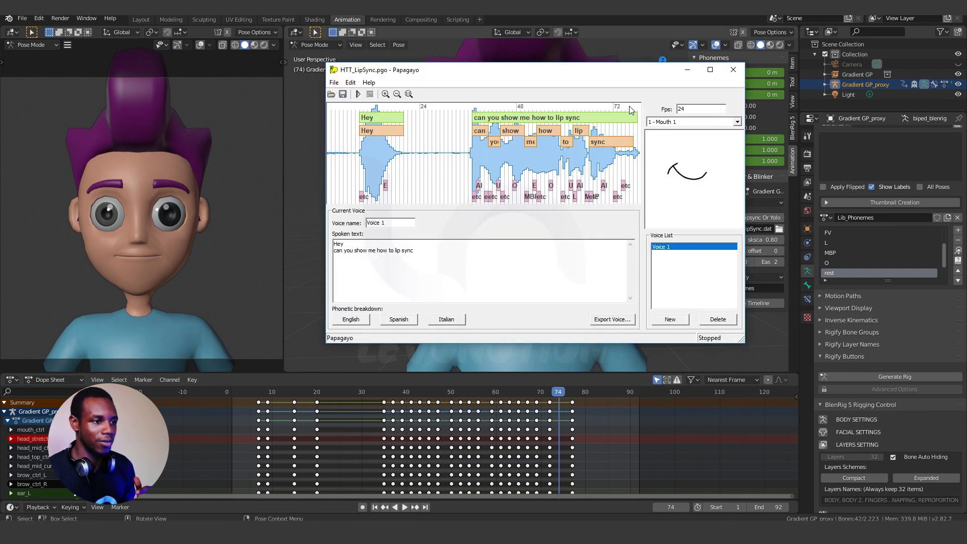
pyautogui.click(630, 111)
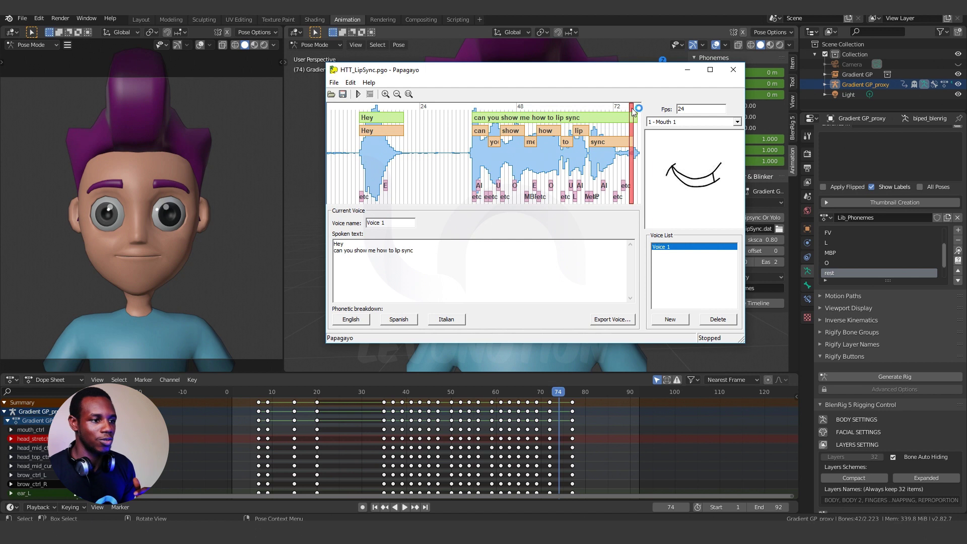
pyautogui.moveTo(631, 111); pyautogui.dragTo(636, 112)
pyautogui.hotkey('alt', 'Tab')
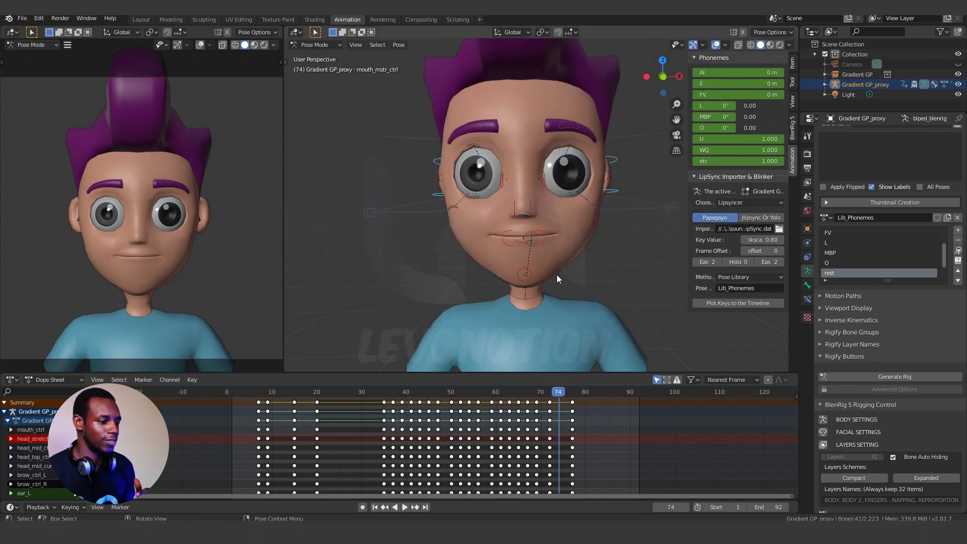
pyautogui.press('space')
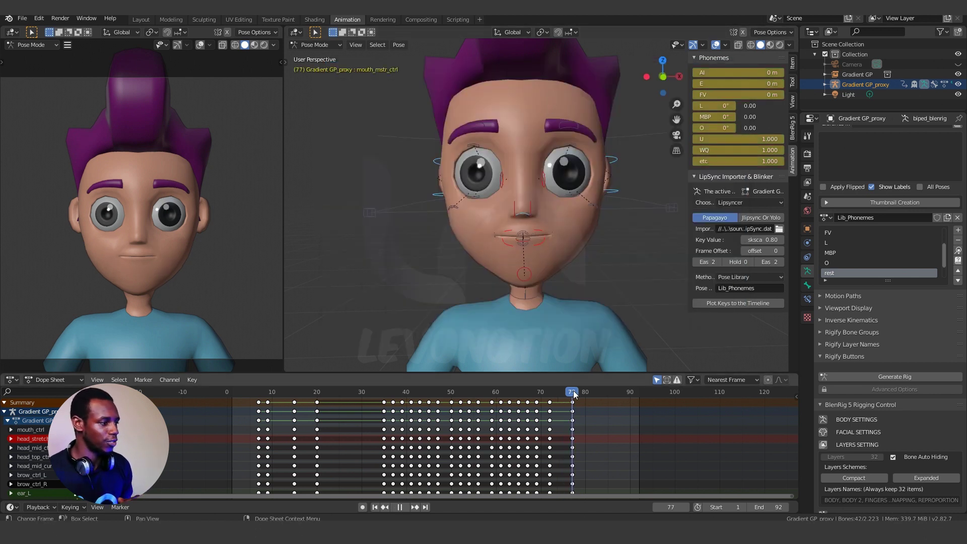
pyautogui.press('space')
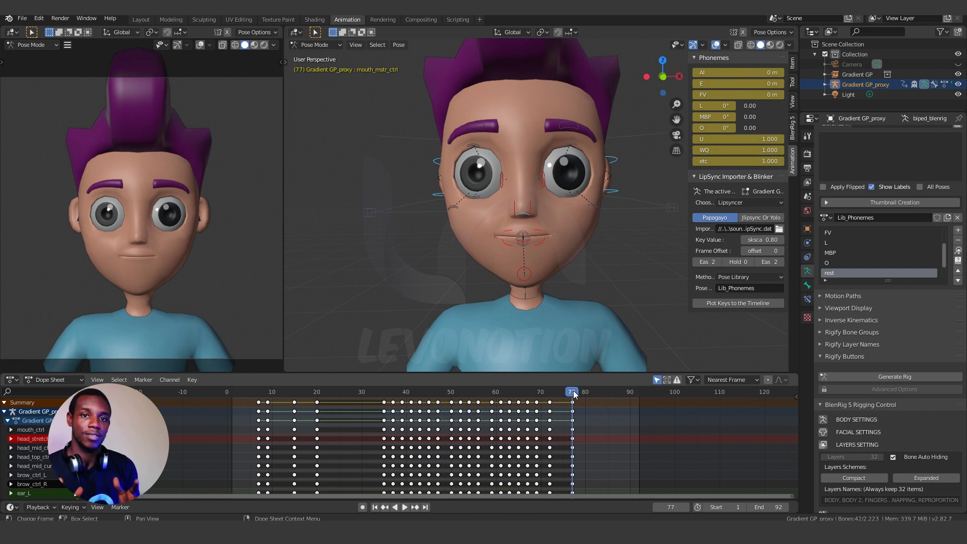
# Step: Delete the frame-77 keyframes and replay the animation from around frame 68
pyautogui.click(574, 403)
pyautogui.press('x')
pyautogui.click(574, 403)
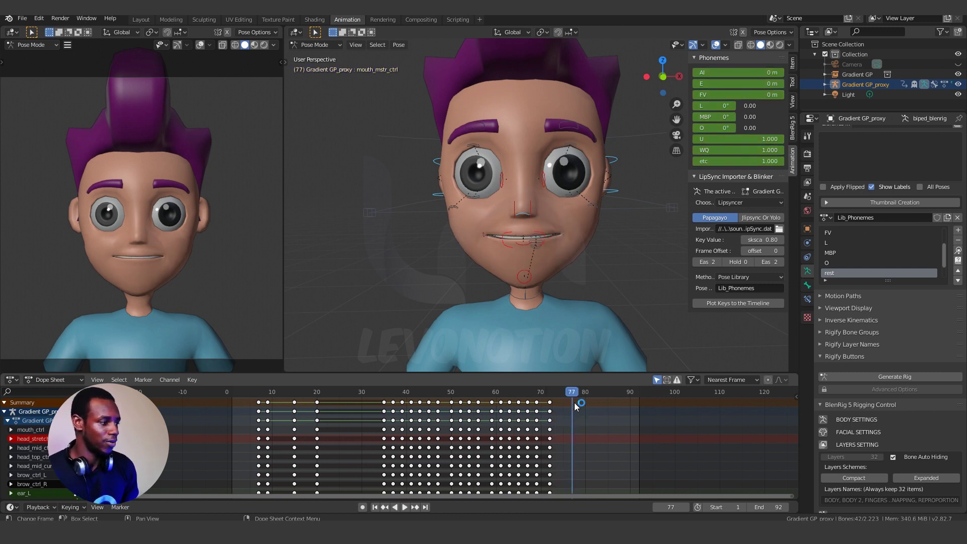
pyautogui.click(523, 390)
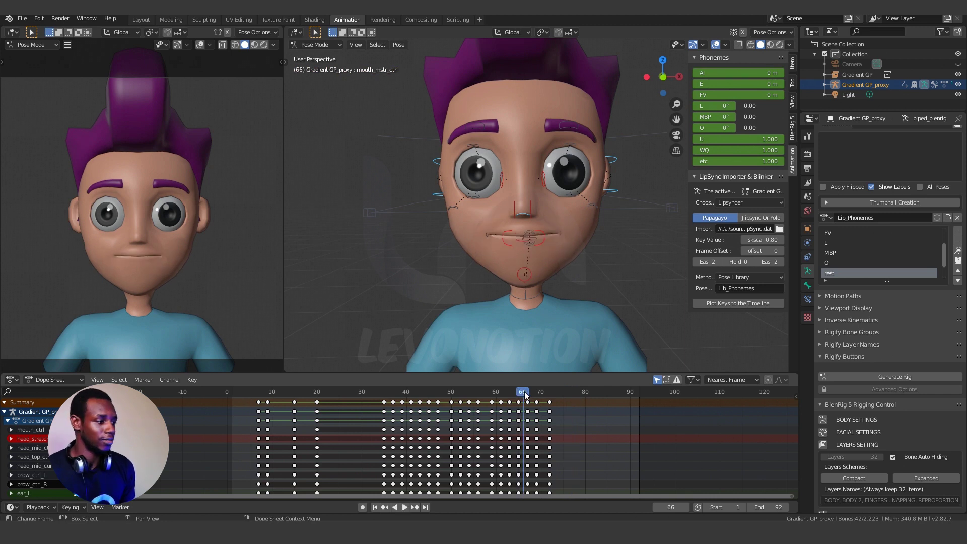
pyautogui.press('space')
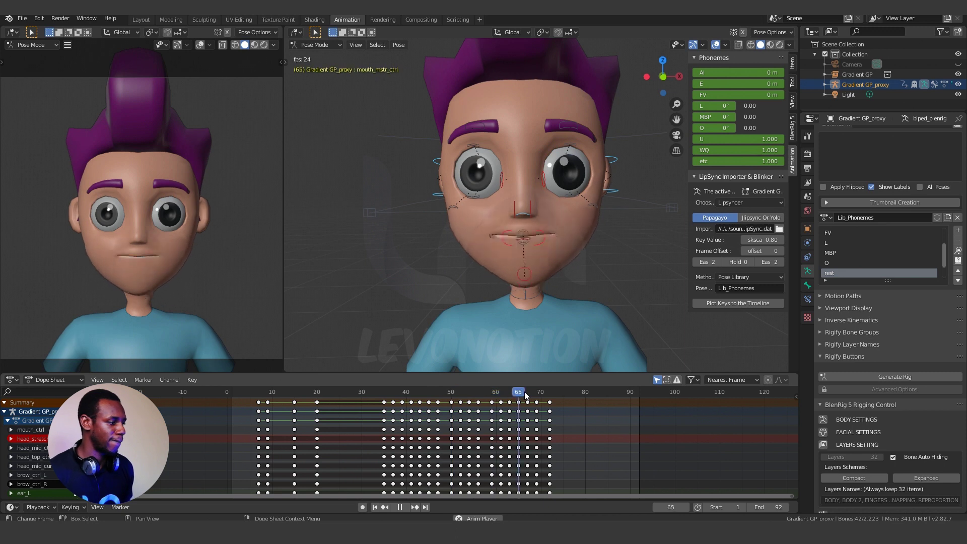
pyautogui.press('space')
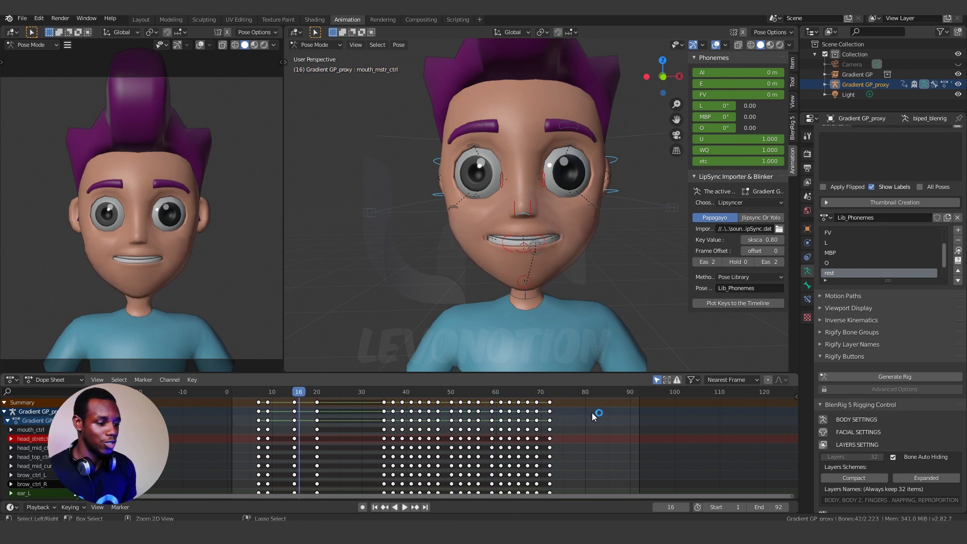
# Step: Key the closed mouth pose at frame 77 and play back the corrected animation
pyautogui.moveTo(599, 414); pyautogui.dragTo(582, 420)
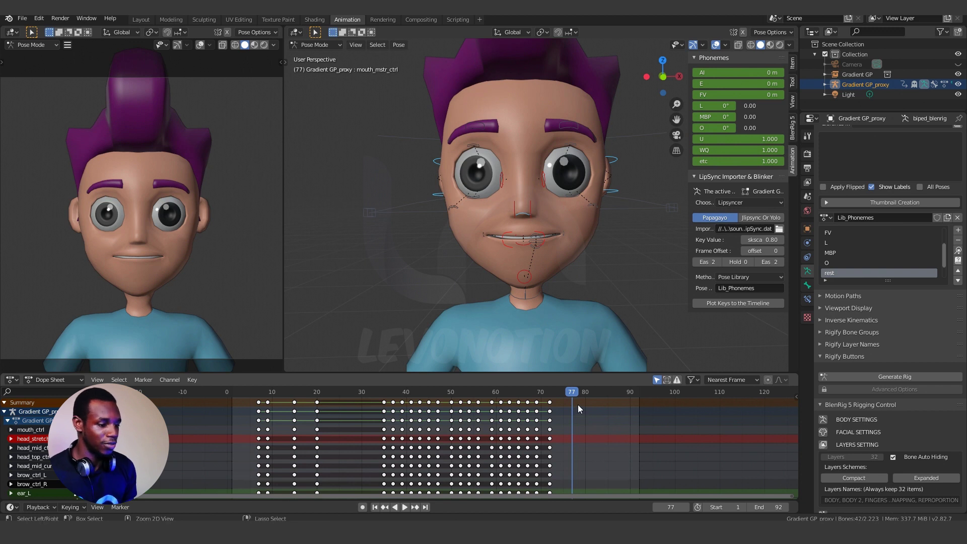
pyautogui.press('i')
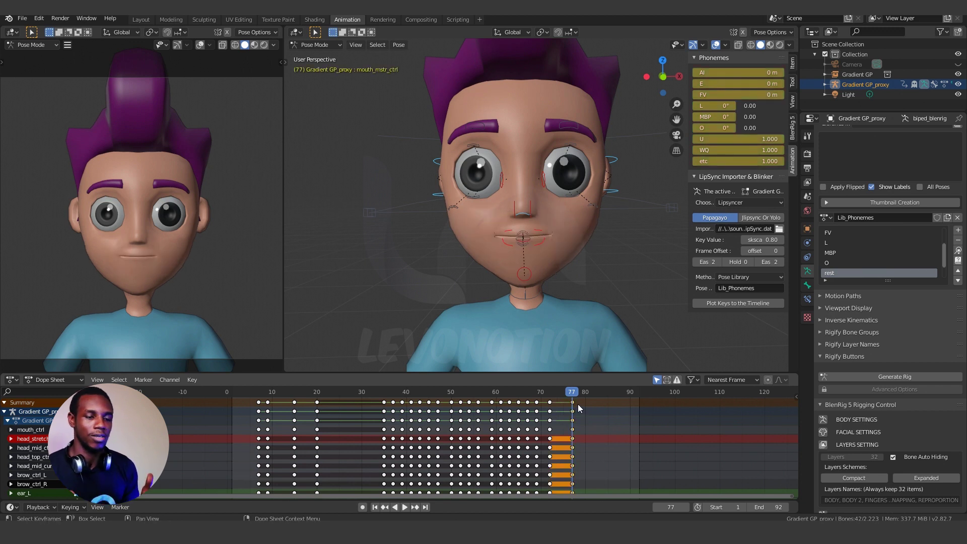
pyautogui.press('space')
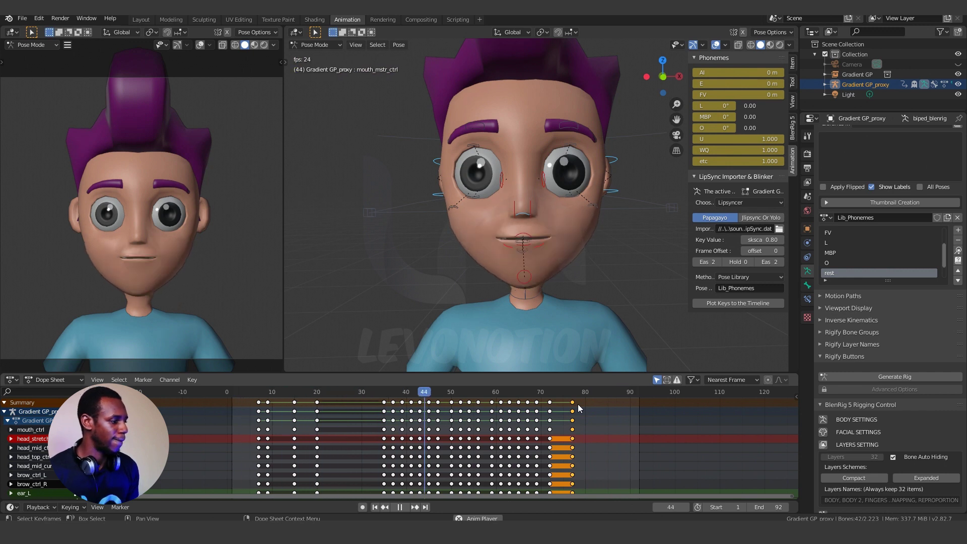
pyautogui.press('space')
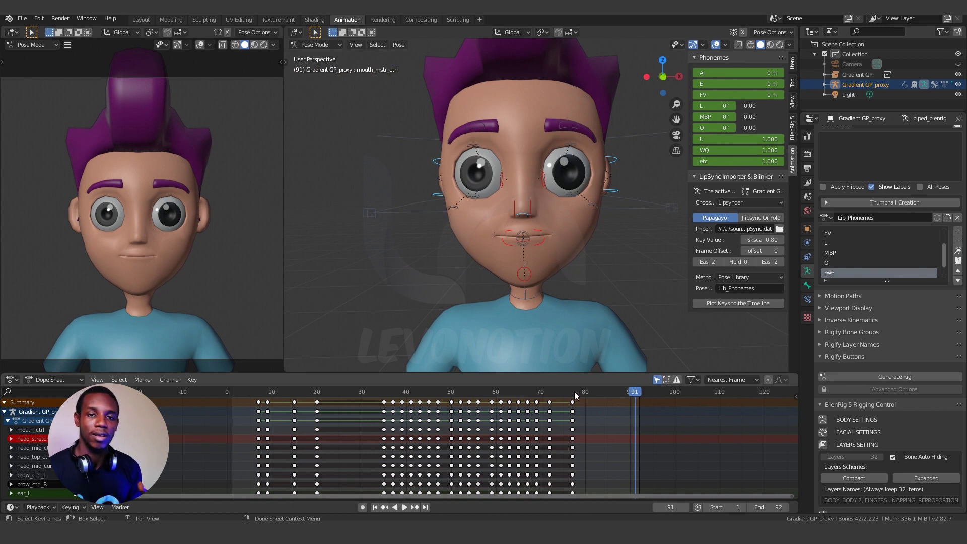
pyautogui.click(575, 391)
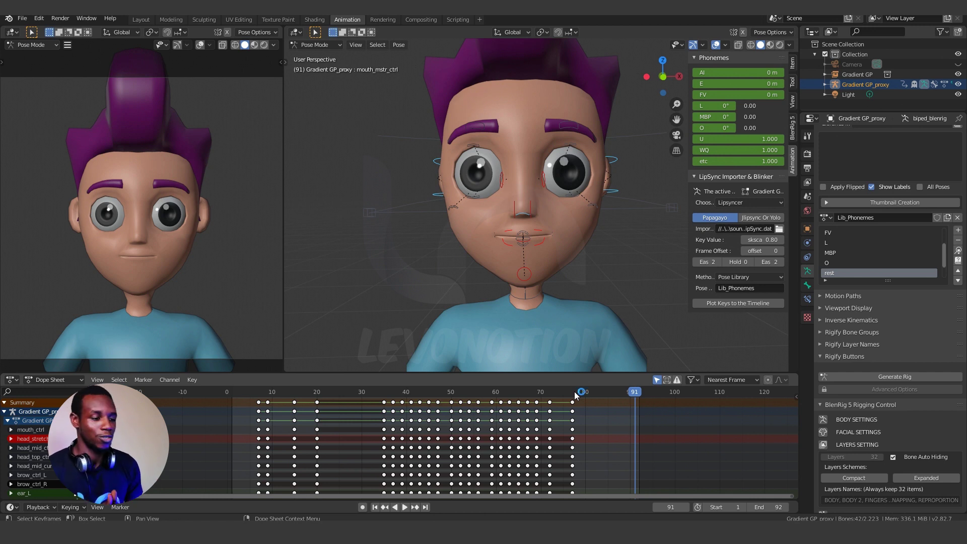
pyautogui.hotkey('shift', 'ctrl', 'space')
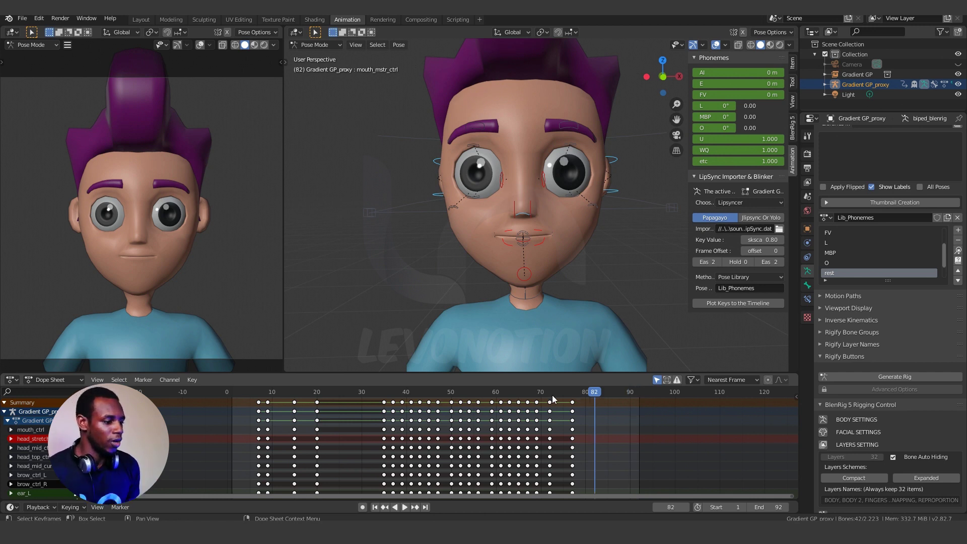